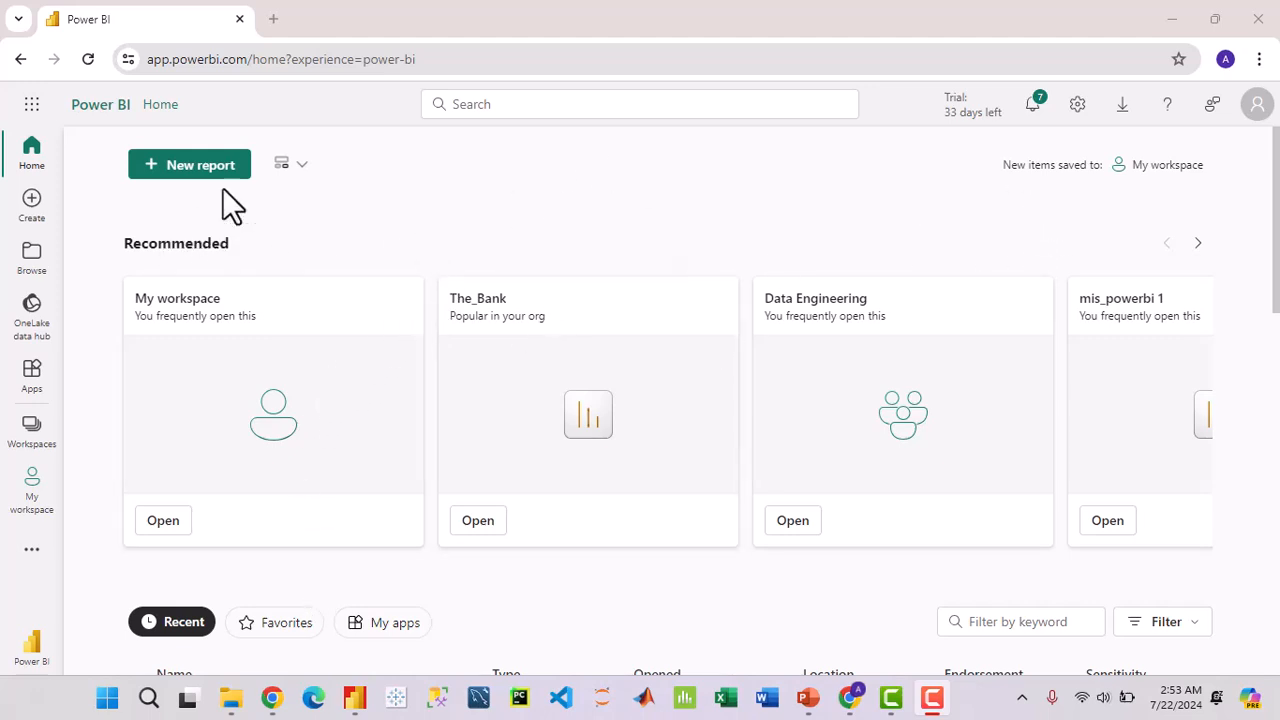
Step: Open My workspace to list healthcare1, mis_powerbi 1, new_ dashboard and Purview Hub
scroll(523, 386, "down", 5)
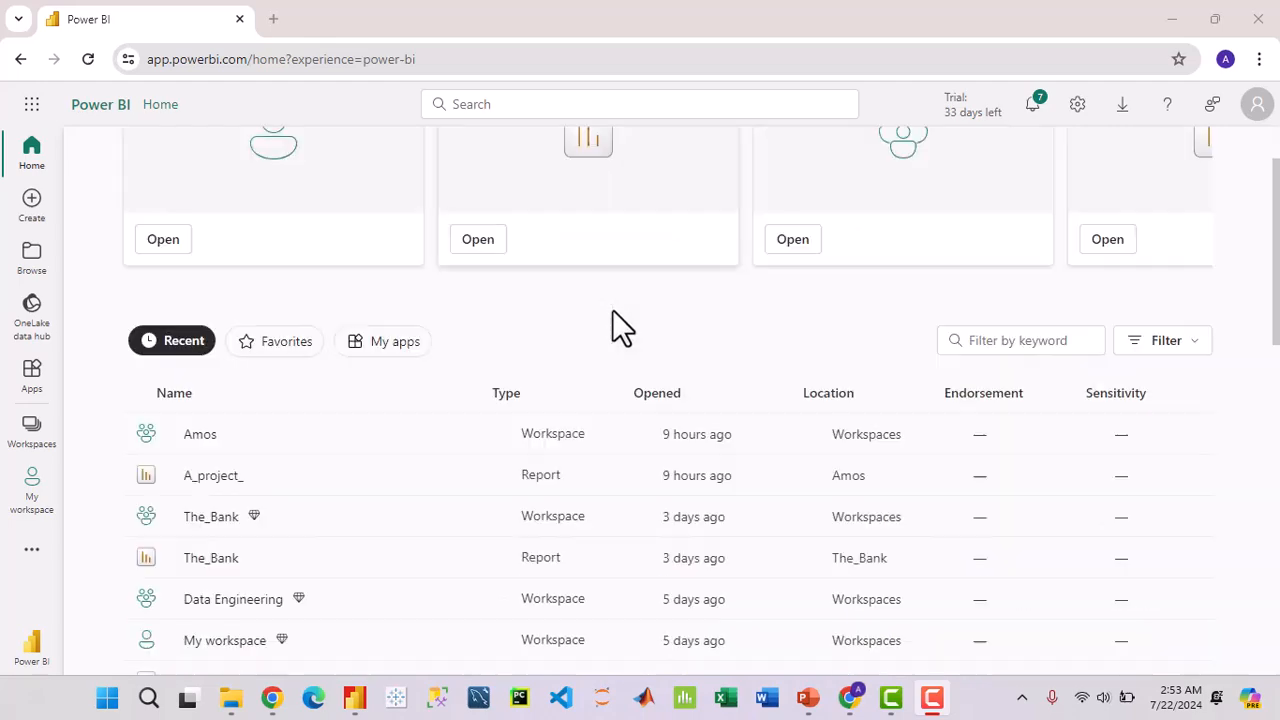
scroll(560, 360, "up", 5)
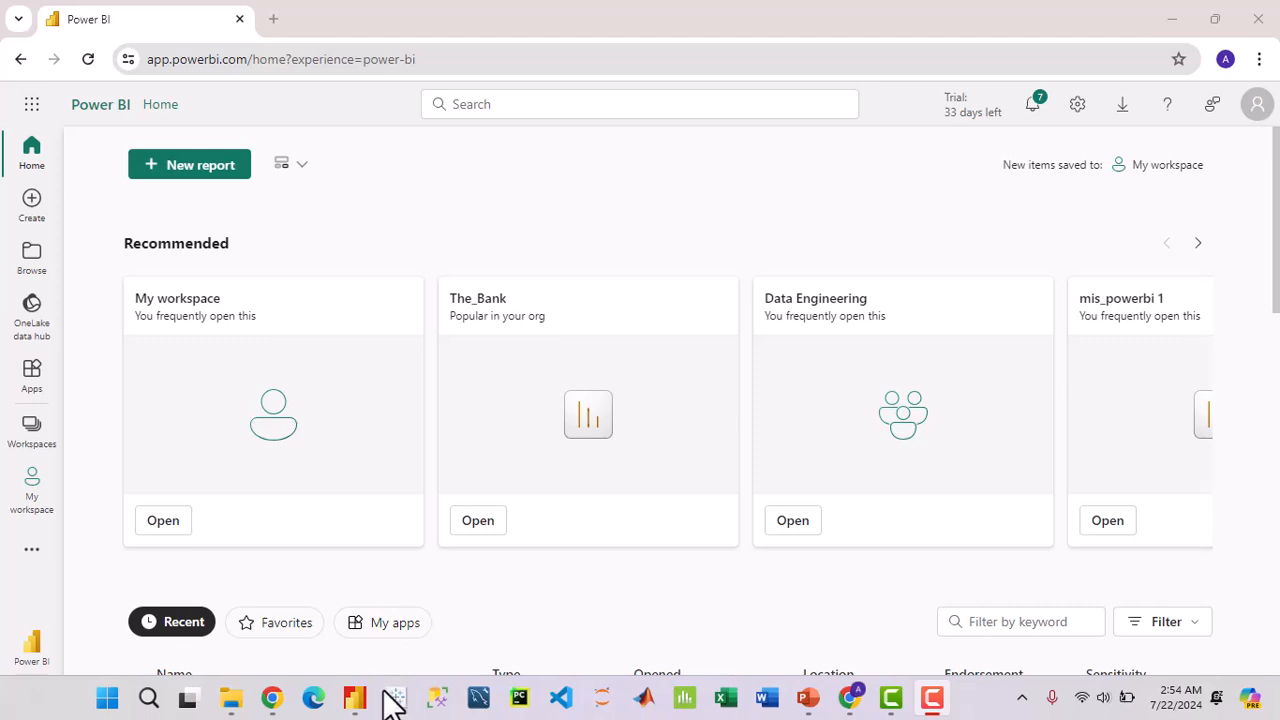
left_click(36, 435)
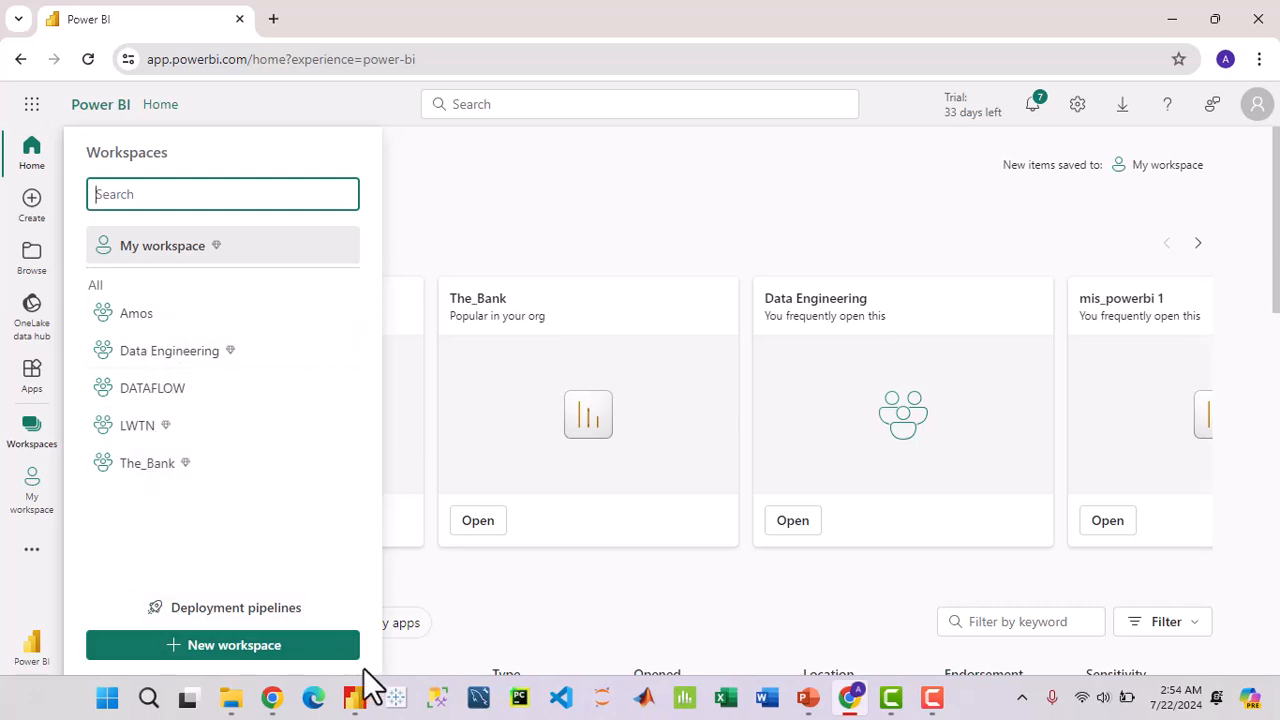
left_click(162, 264)
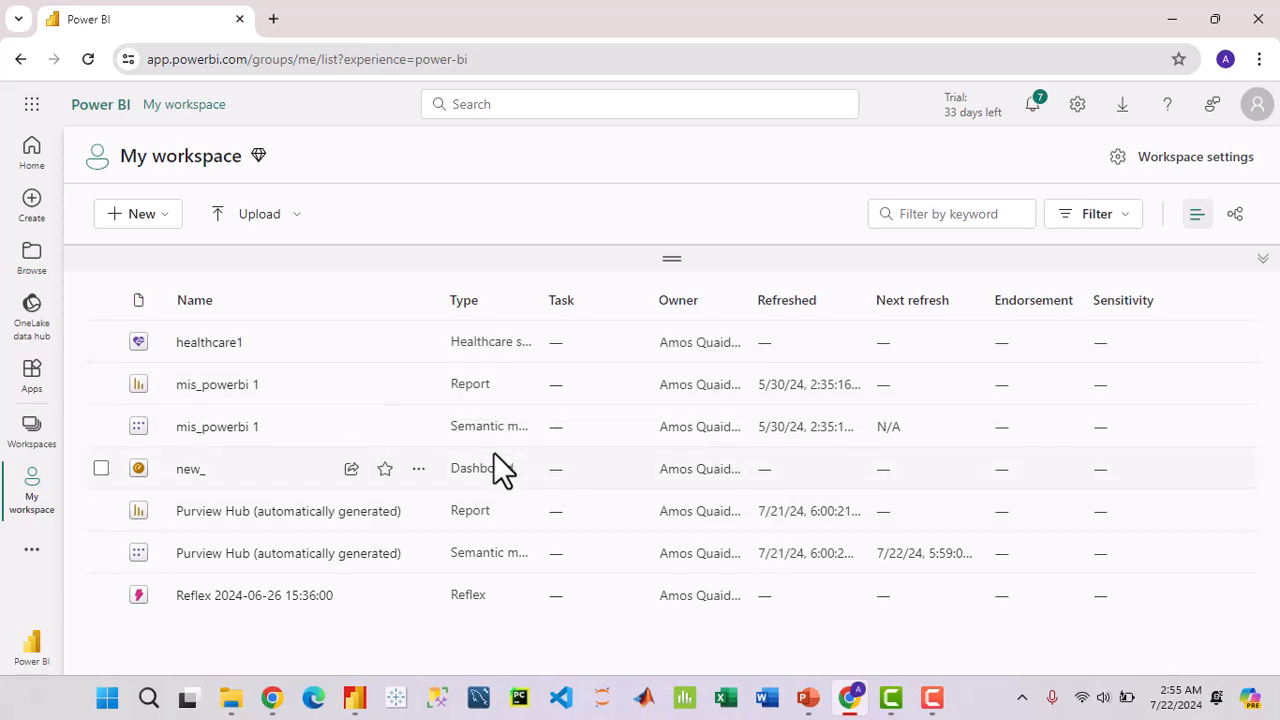
Step: Switch to The_Bank workspace to view The_Bank report and semantic model
left_click(33, 428)
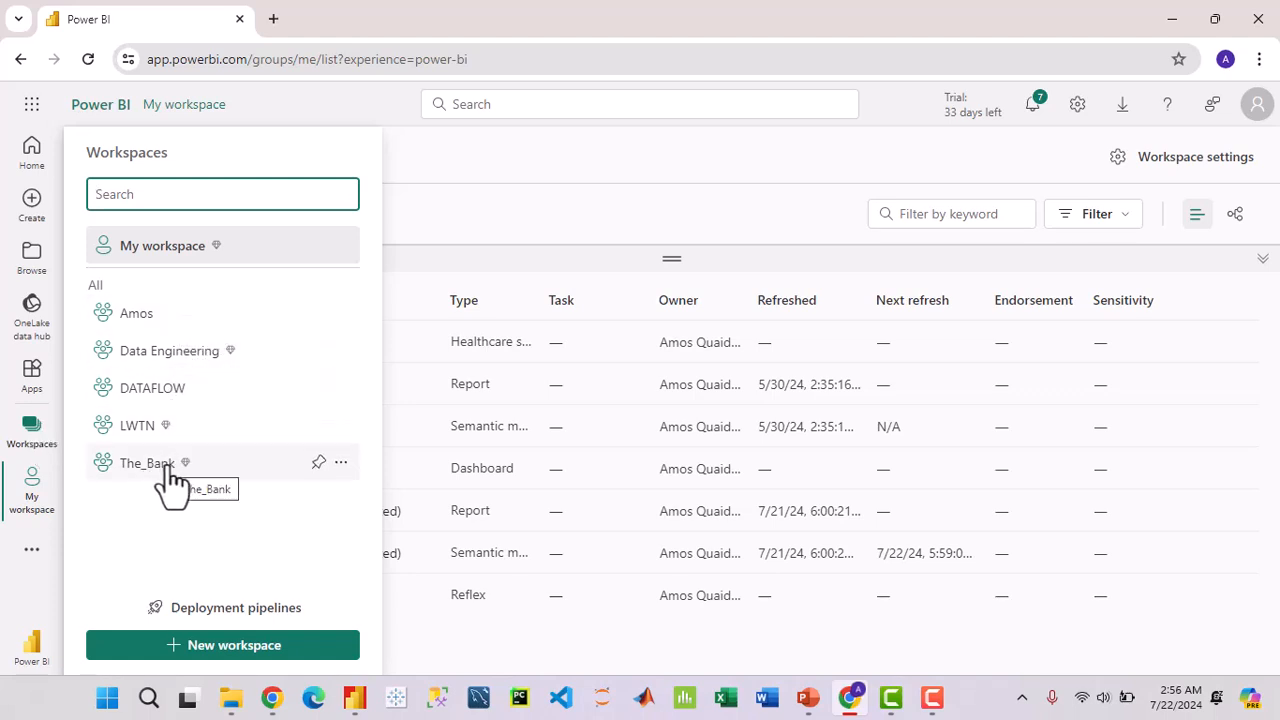
left_click(388, 685)
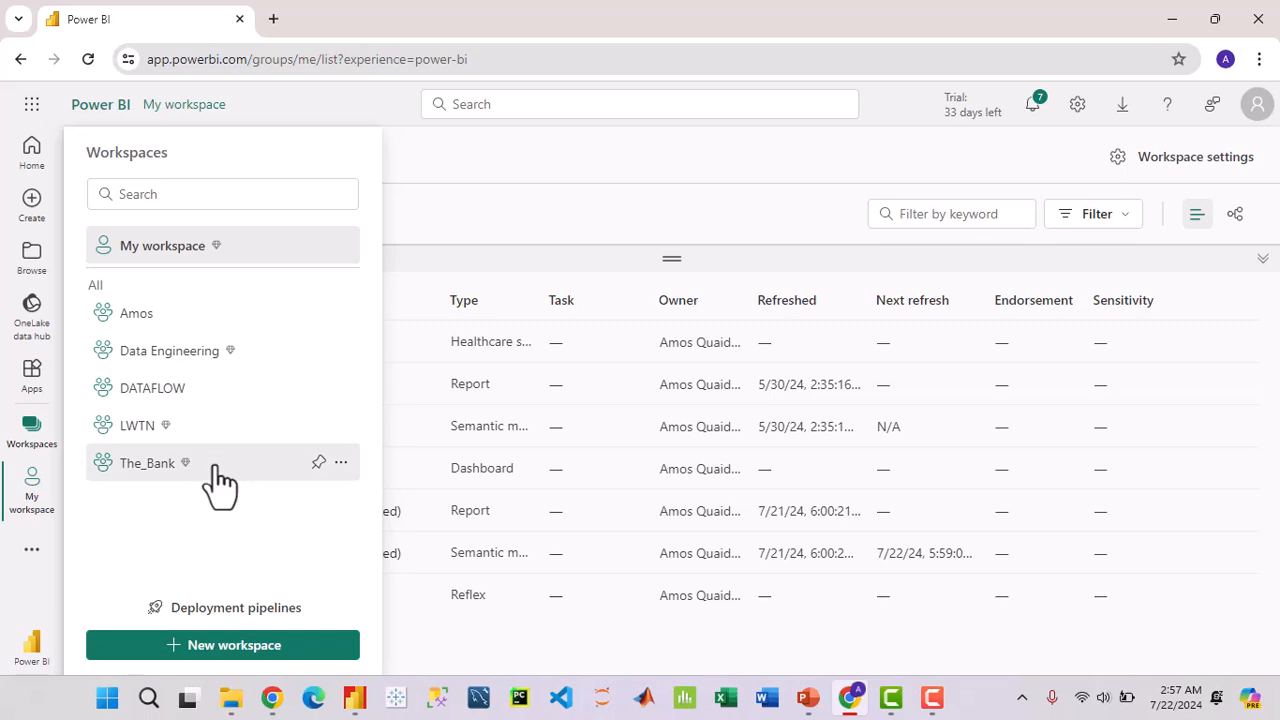
left_click(147, 463)
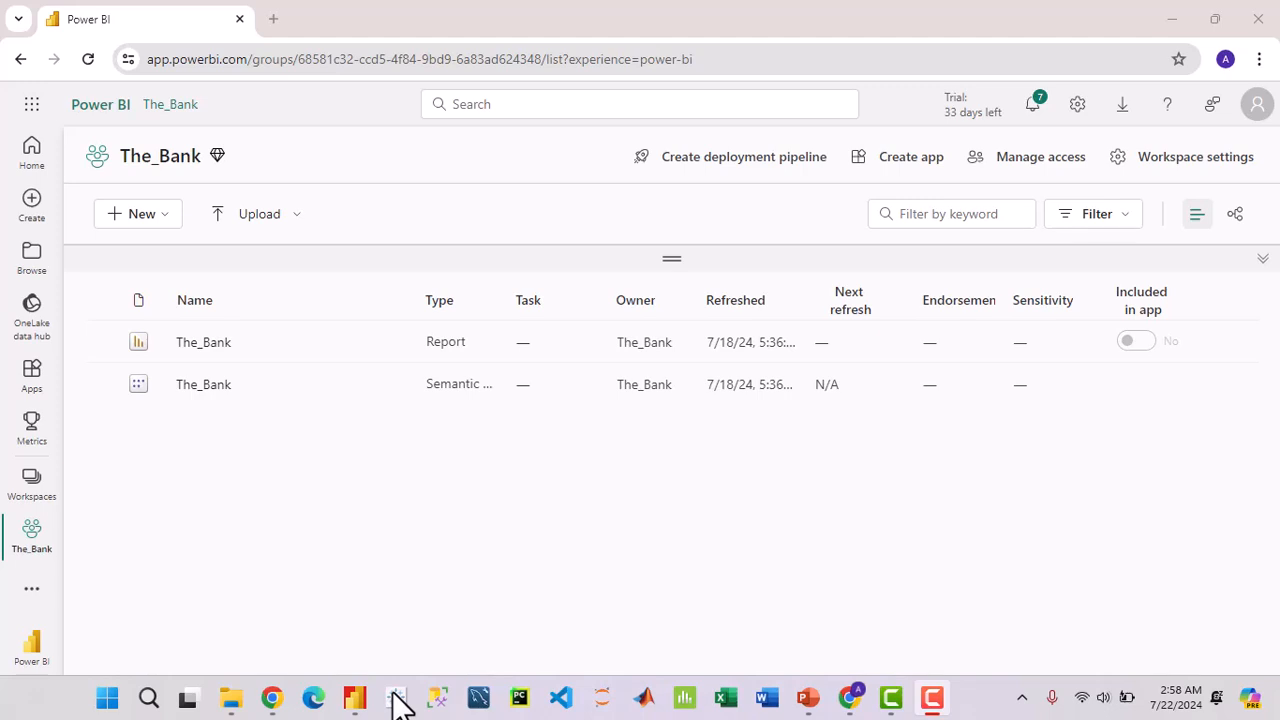
Step: Create a workspace named Bank_Hospital with the description 'the bank reprot'
left_click(35, 492)
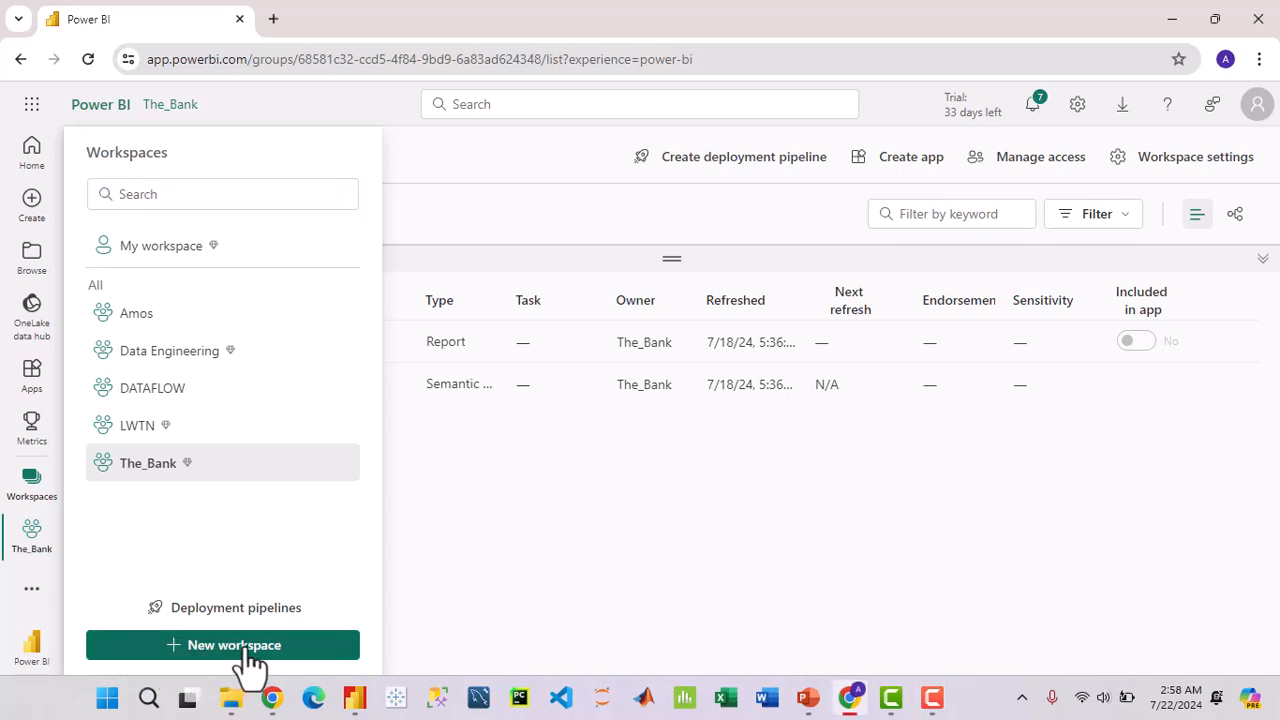
left_click(248, 652)
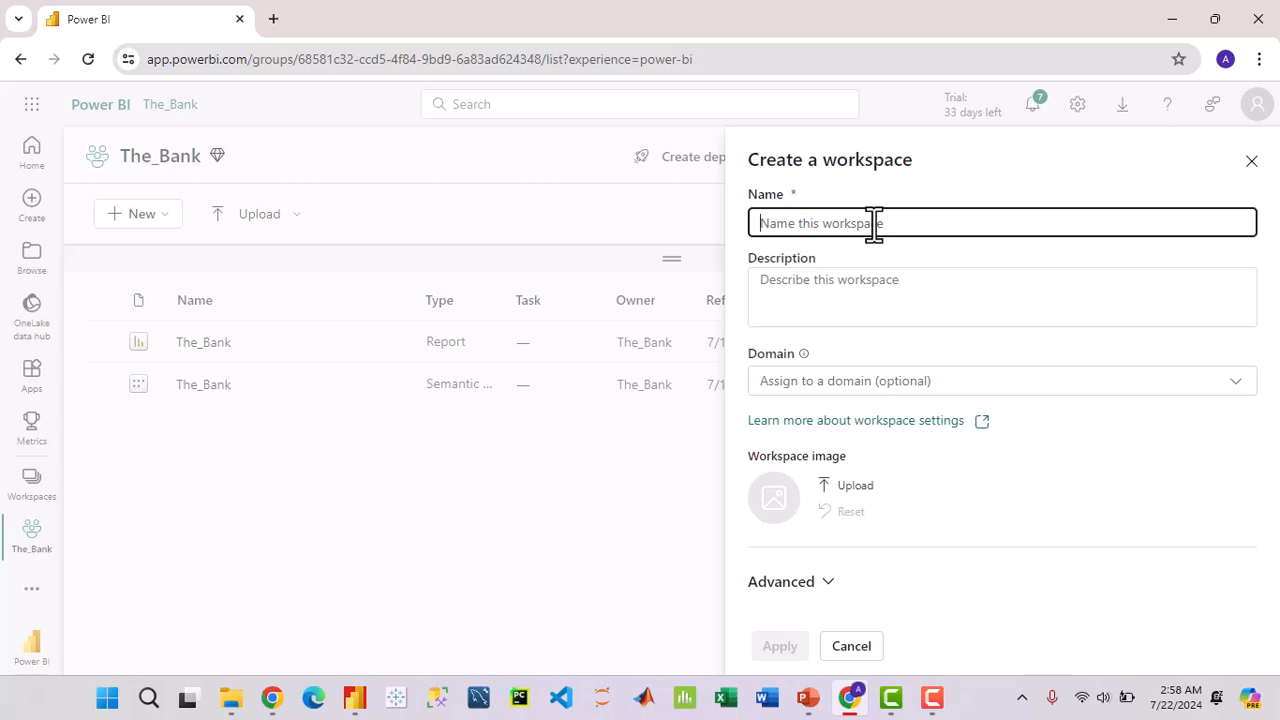
type("Ban")
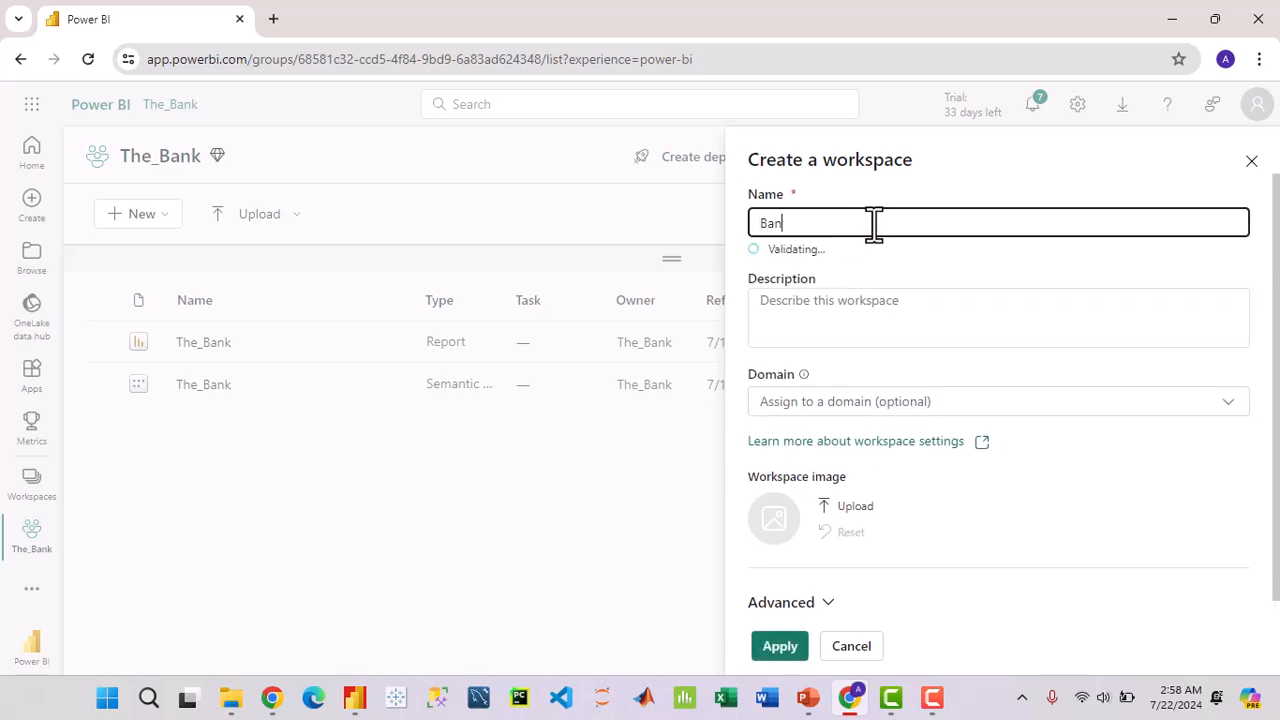
type("k_Hospital")
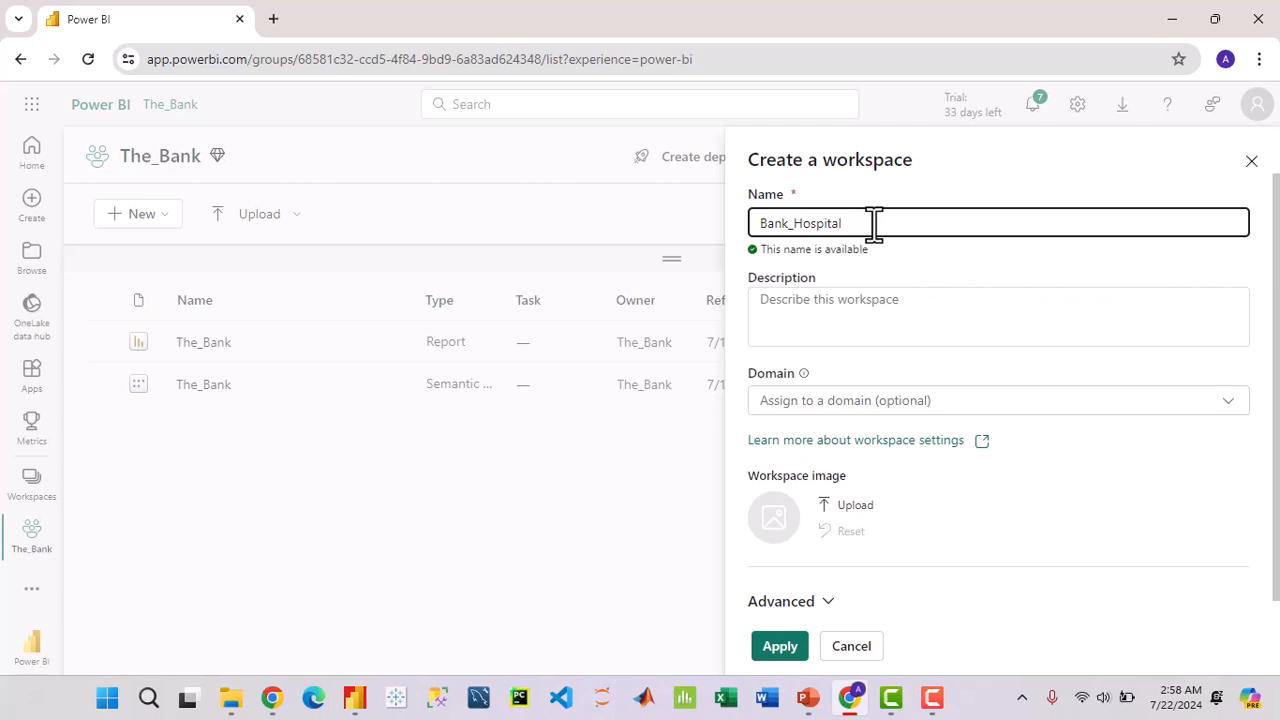
left_click(874, 308)
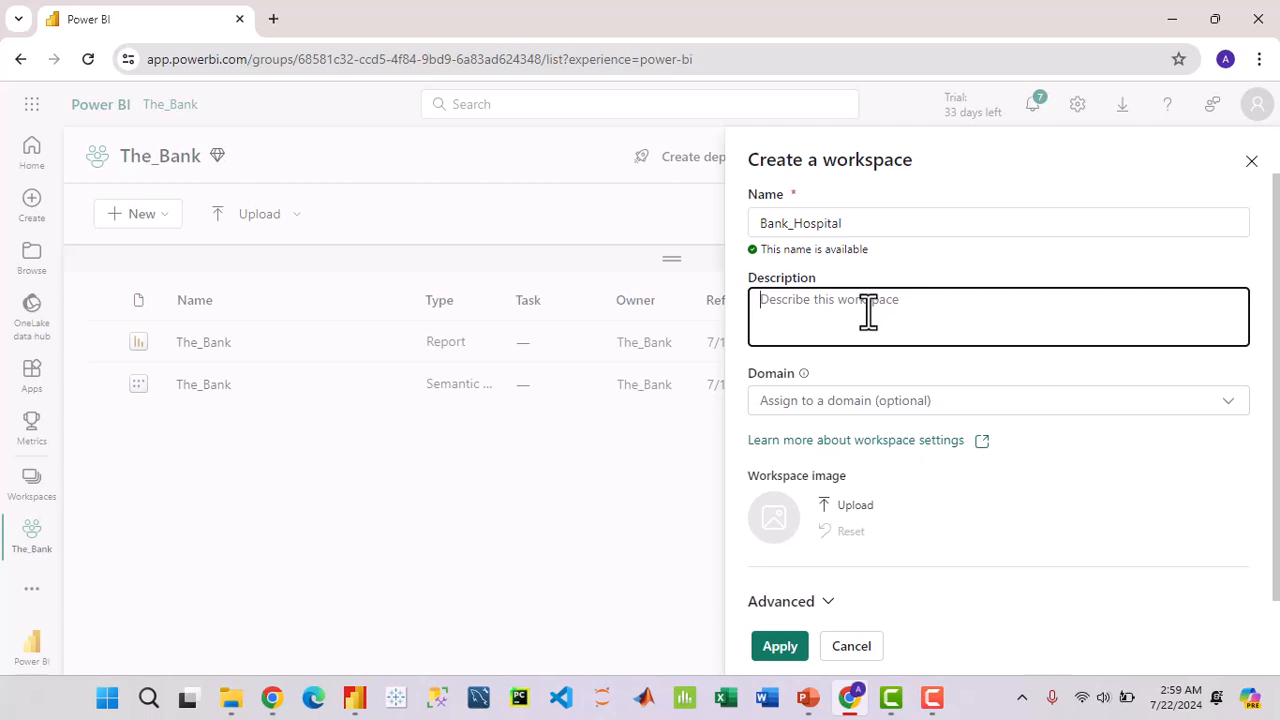
type("the bank reprot")
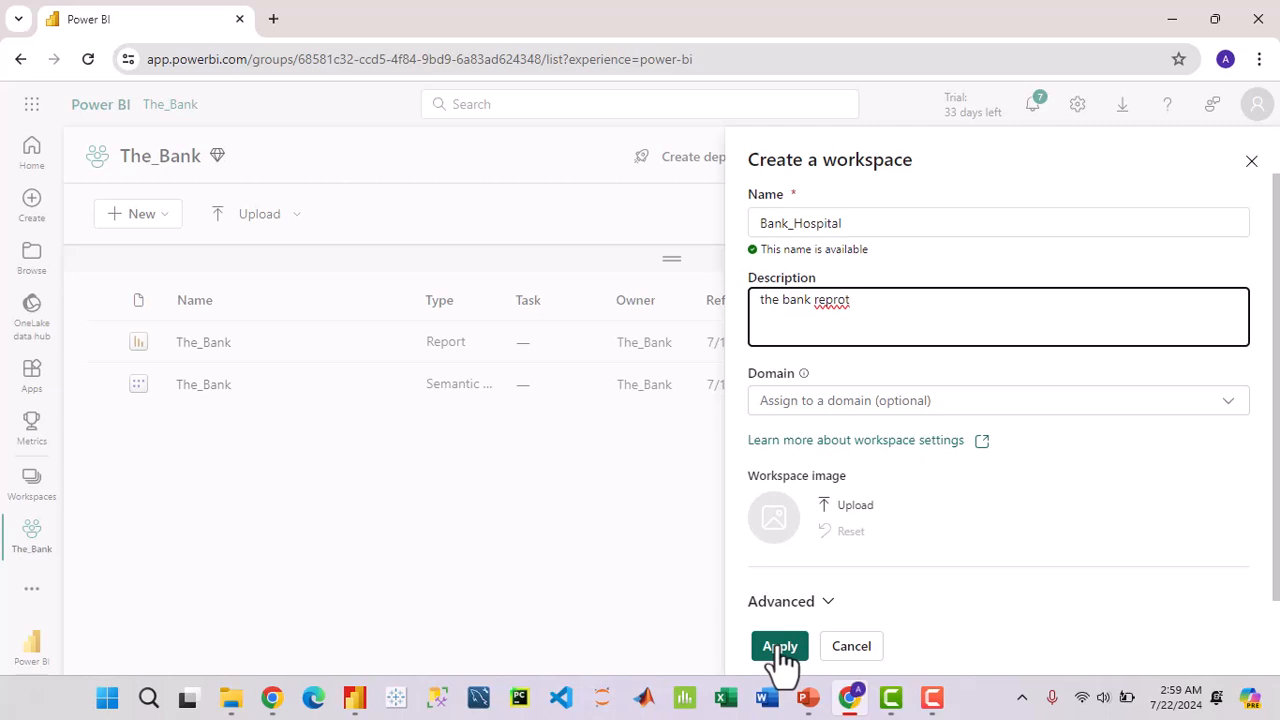
left_click(786, 650)
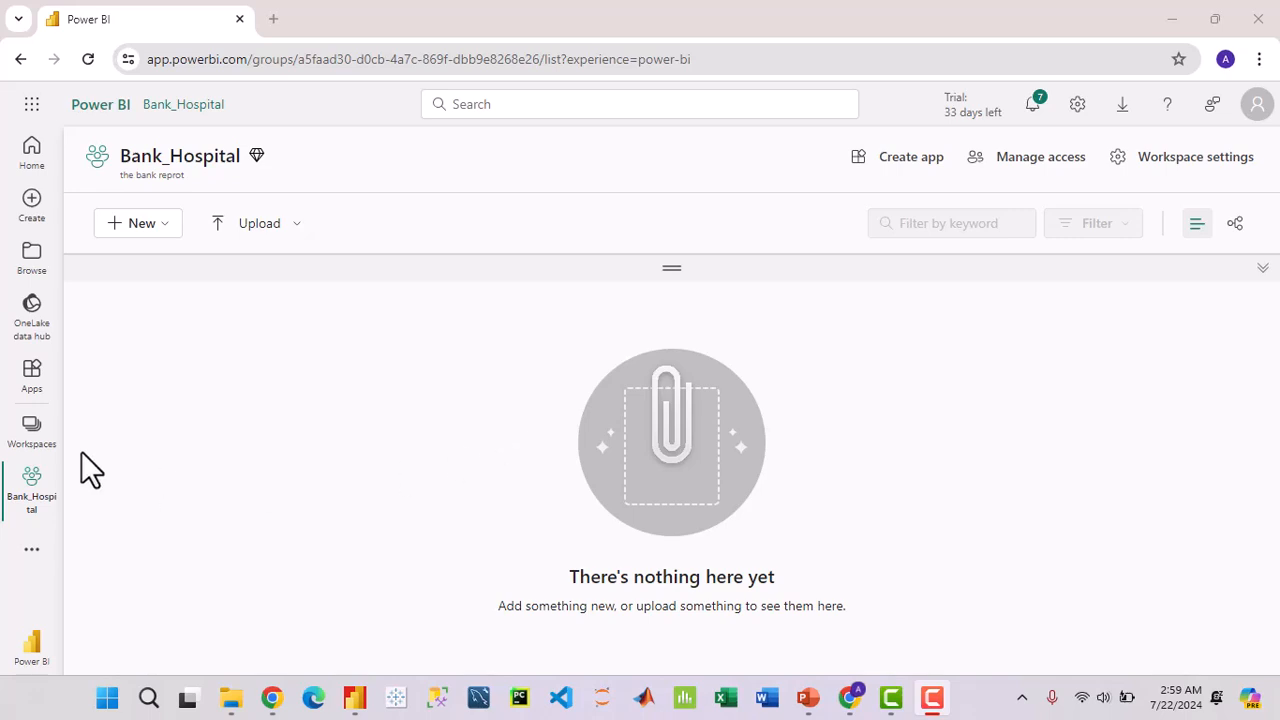
left_click(37, 452)
Step: Bring up Bank_Hospital's Add people options and Viewer role list, then switch to Power BI Desktop
left_click(1026, 164)
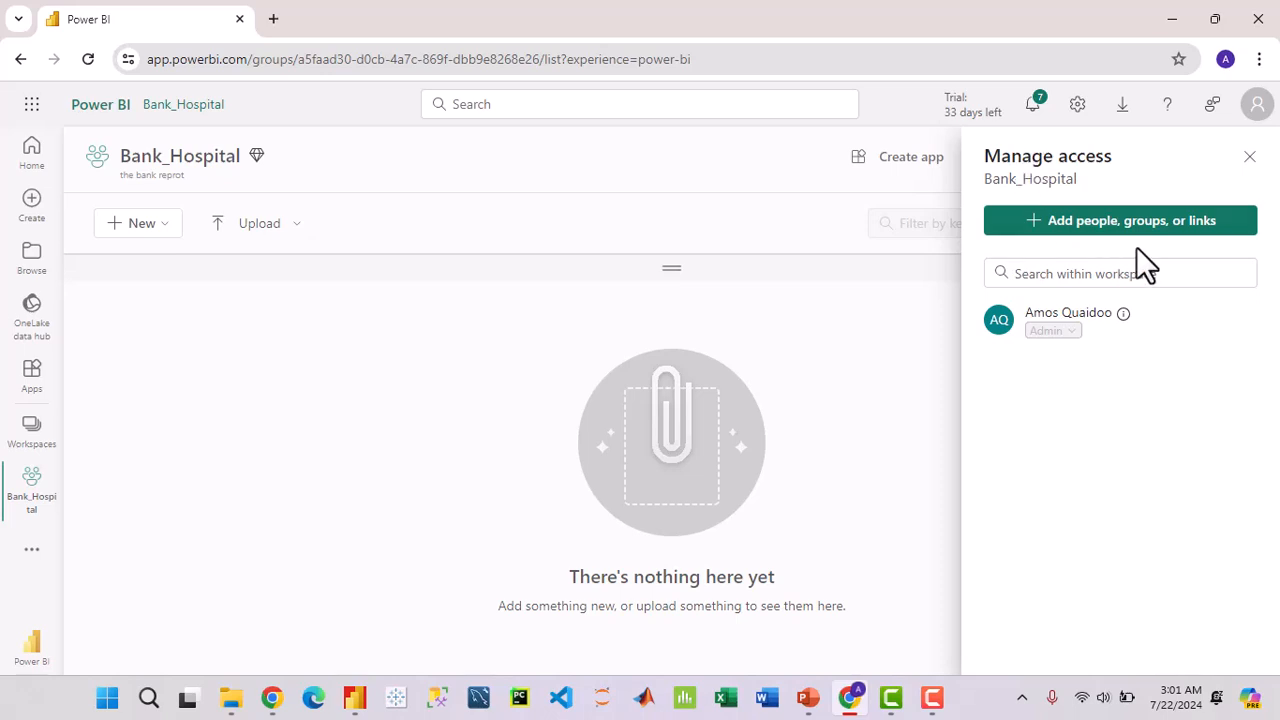
left_click(1080, 222)
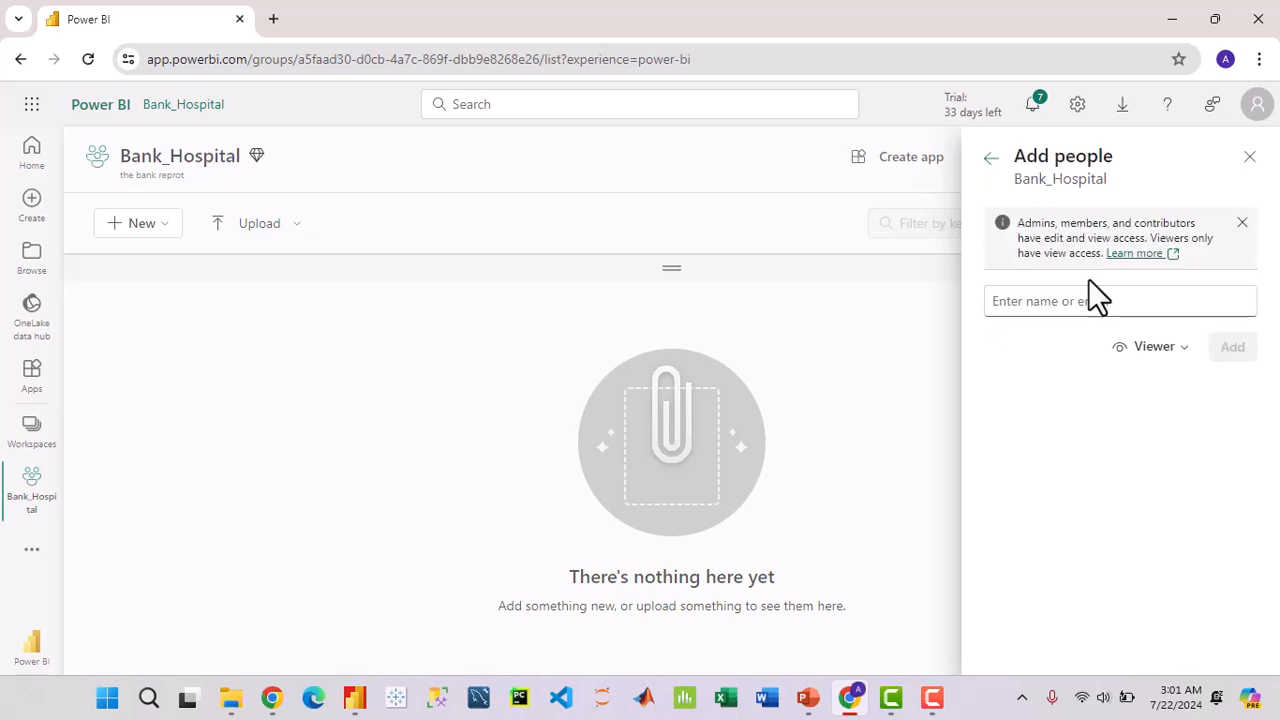
left_click(1086, 298)
left_click(1183, 350)
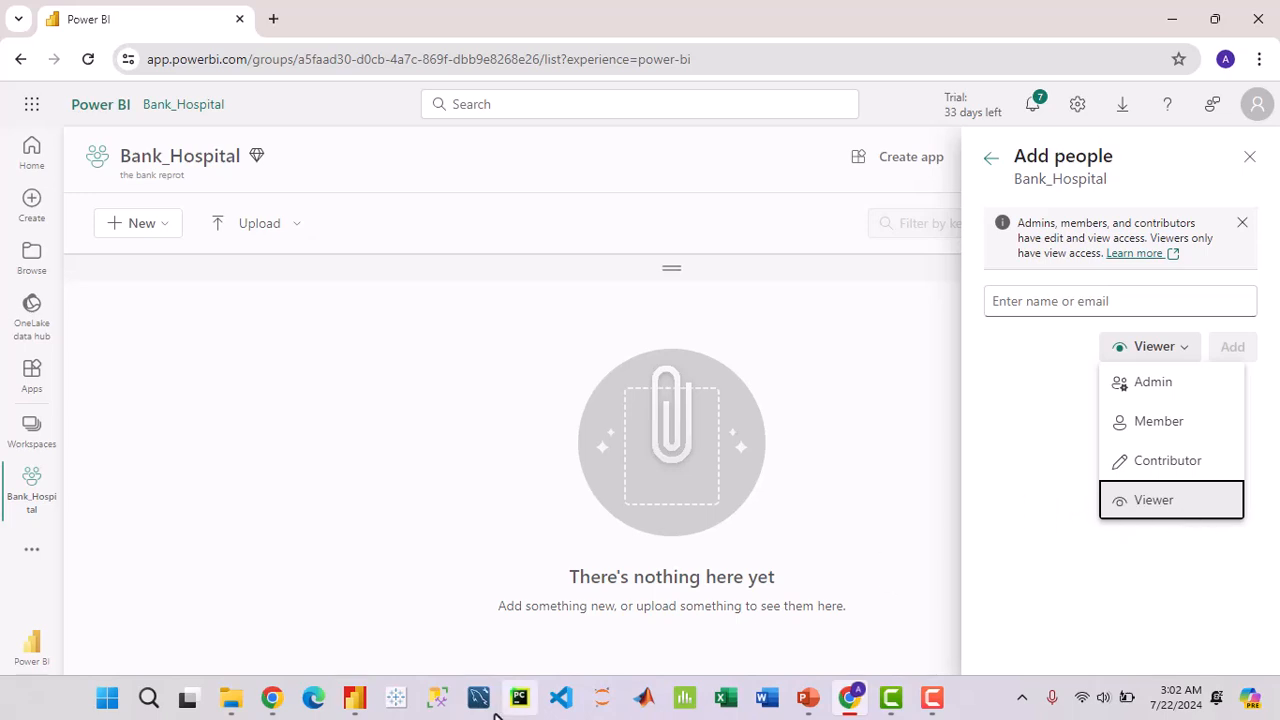
left_click(398, 699)
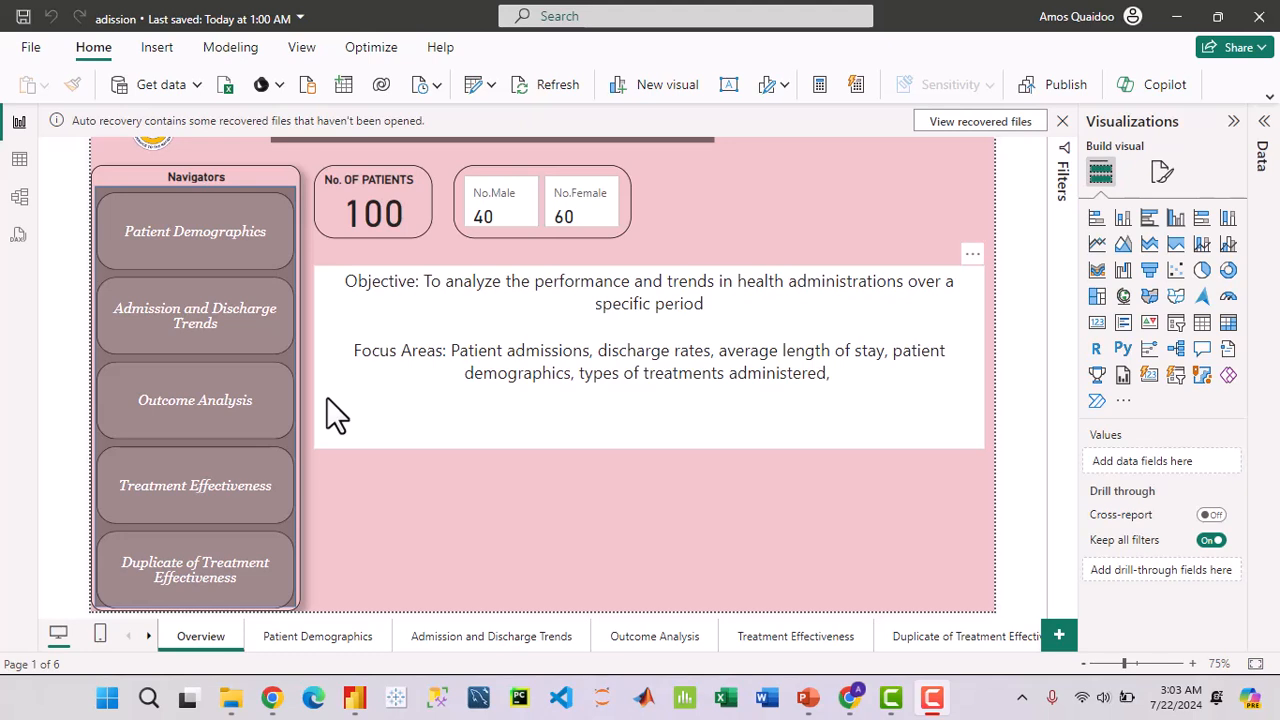
Step: Look at the Patient Demographics and Overview pages, then start publishing the report from the Home ribbon
left_click(311, 636)
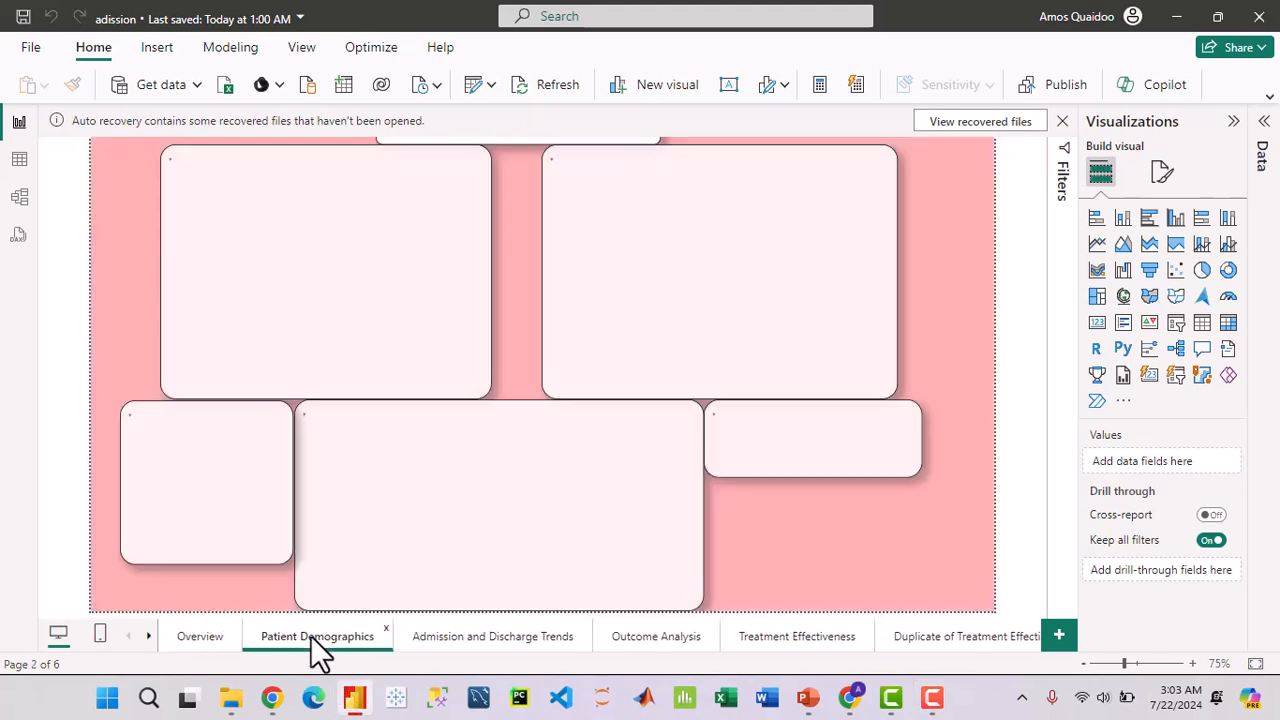
left_click(209, 638)
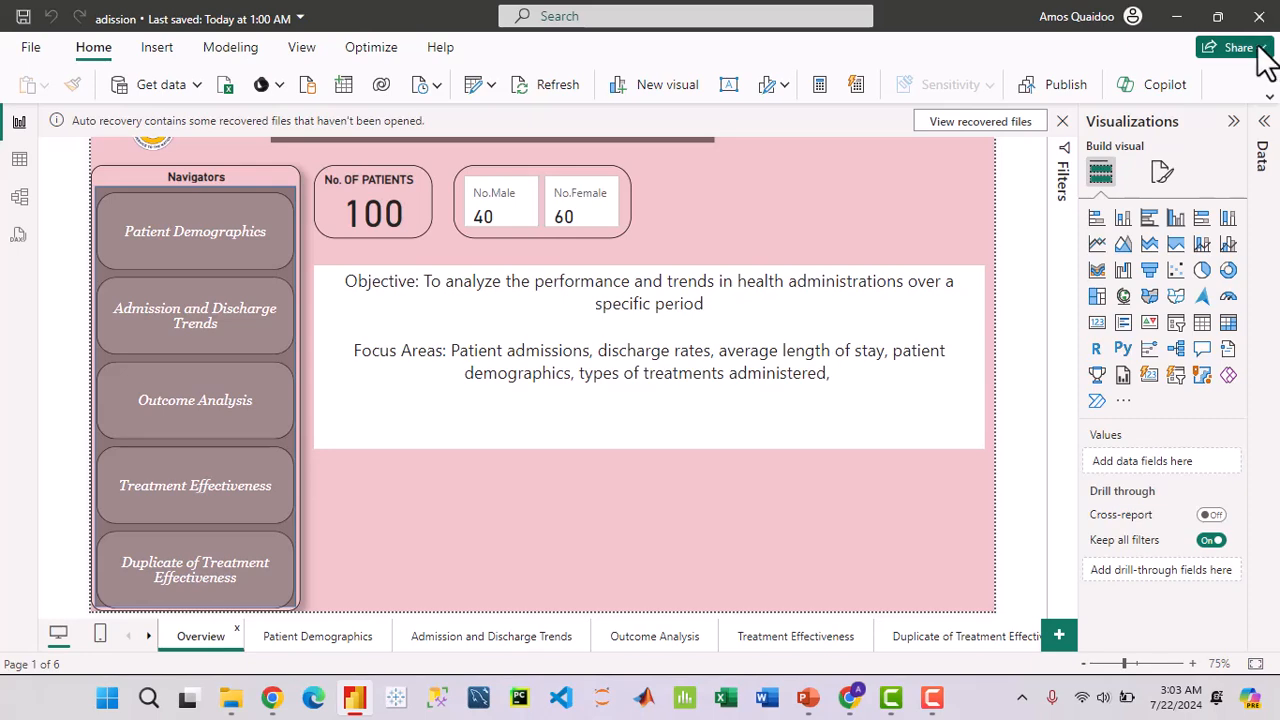
left_click(1268, 100)
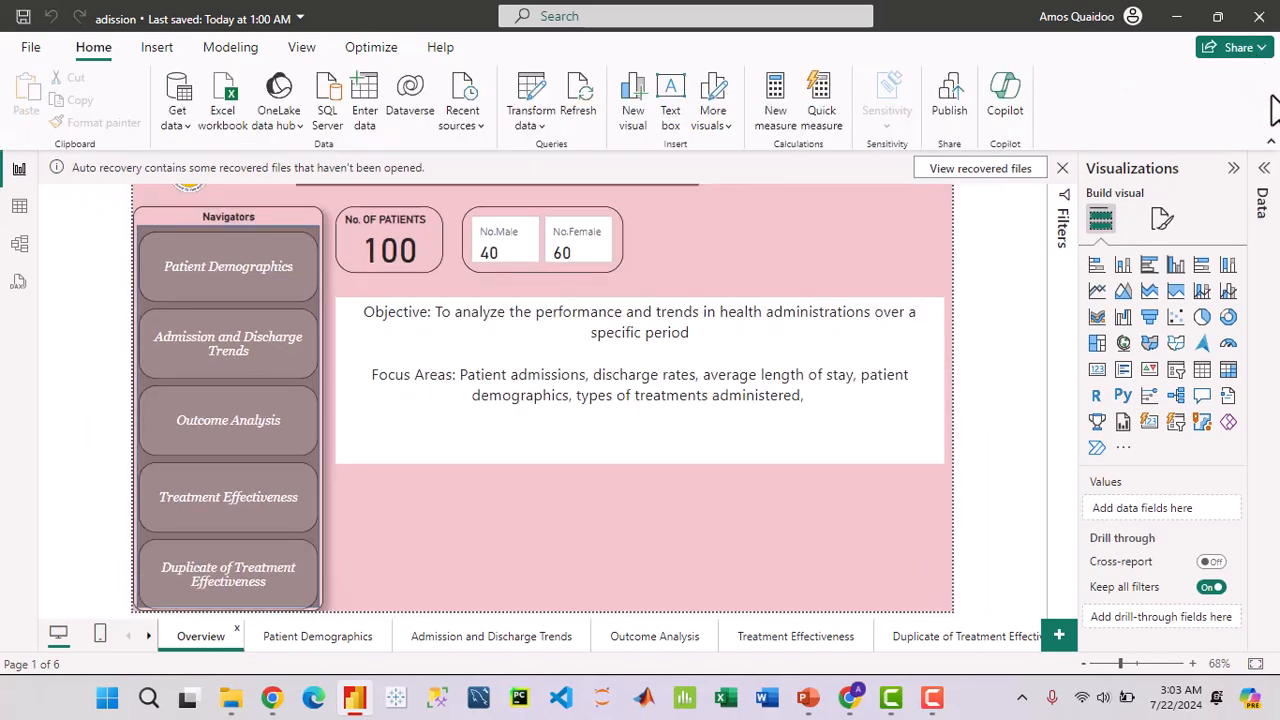
left_click(952, 98)
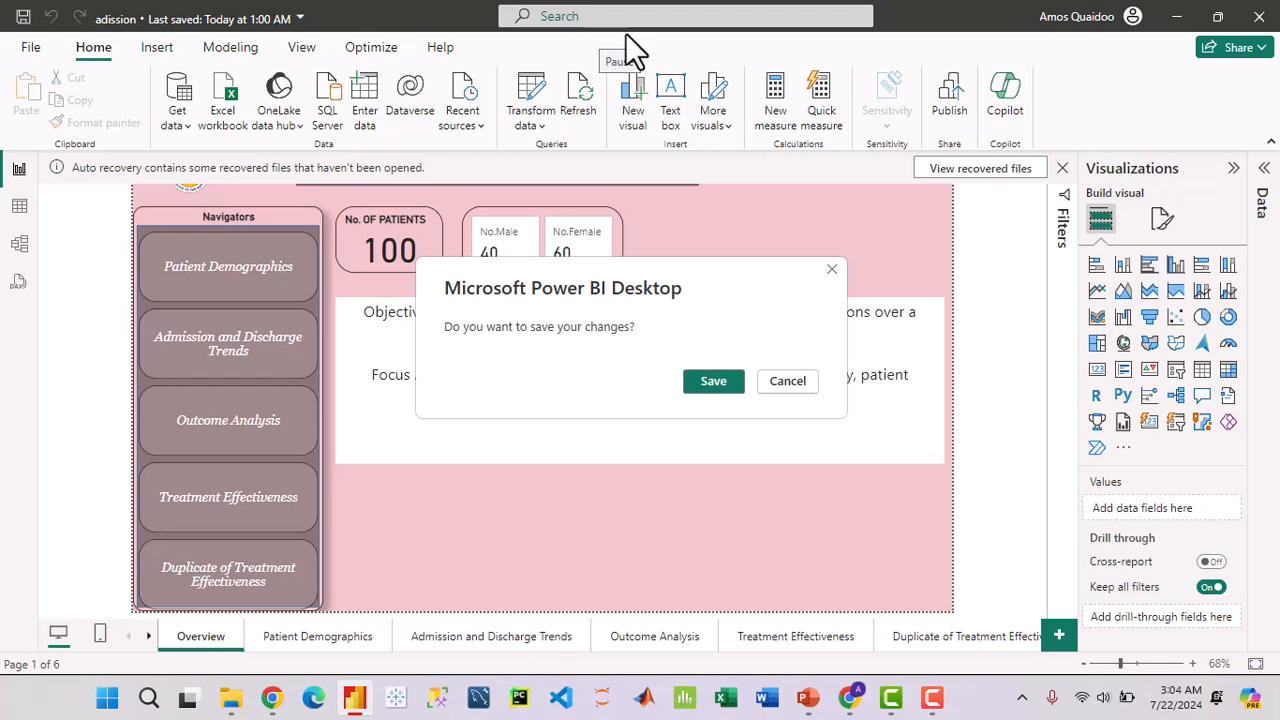
Step: Save the adission report's changes before publishing
left_click(716, 381)
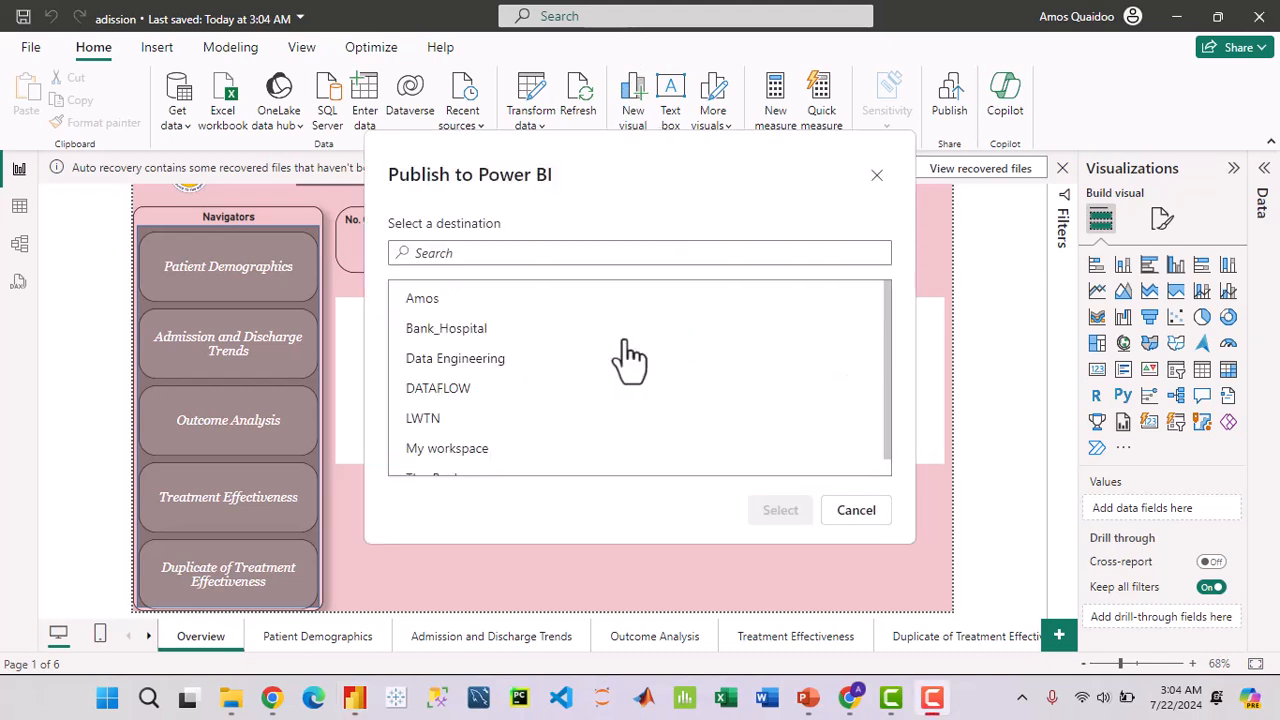
scroll(634, 360, "down", 1)
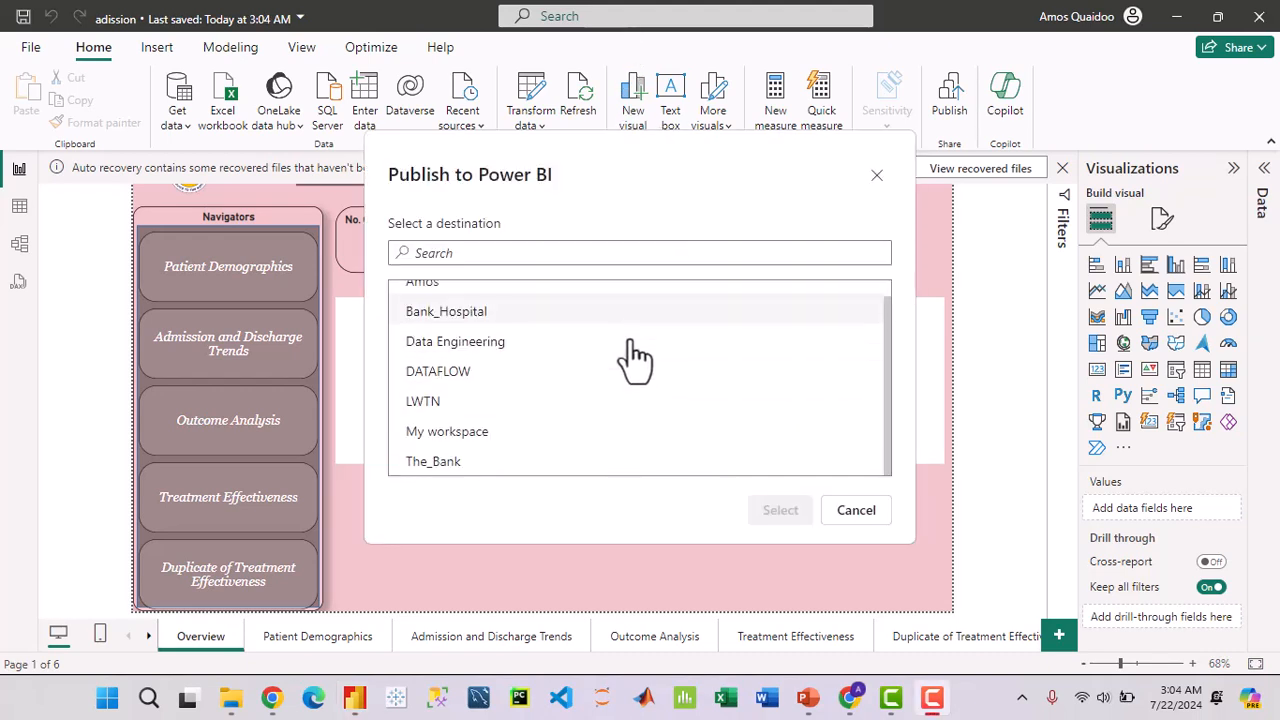
scroll(557, 386, "up", 1)
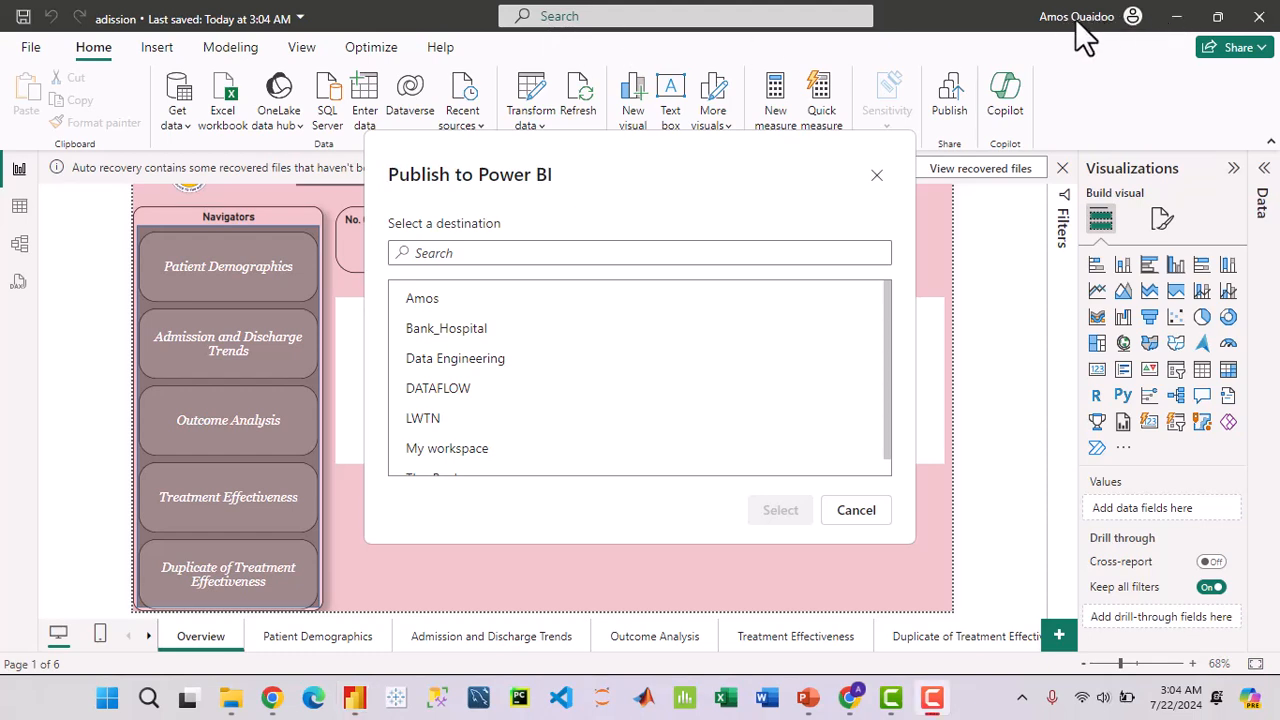
scroll(612, 378, "down", 1)
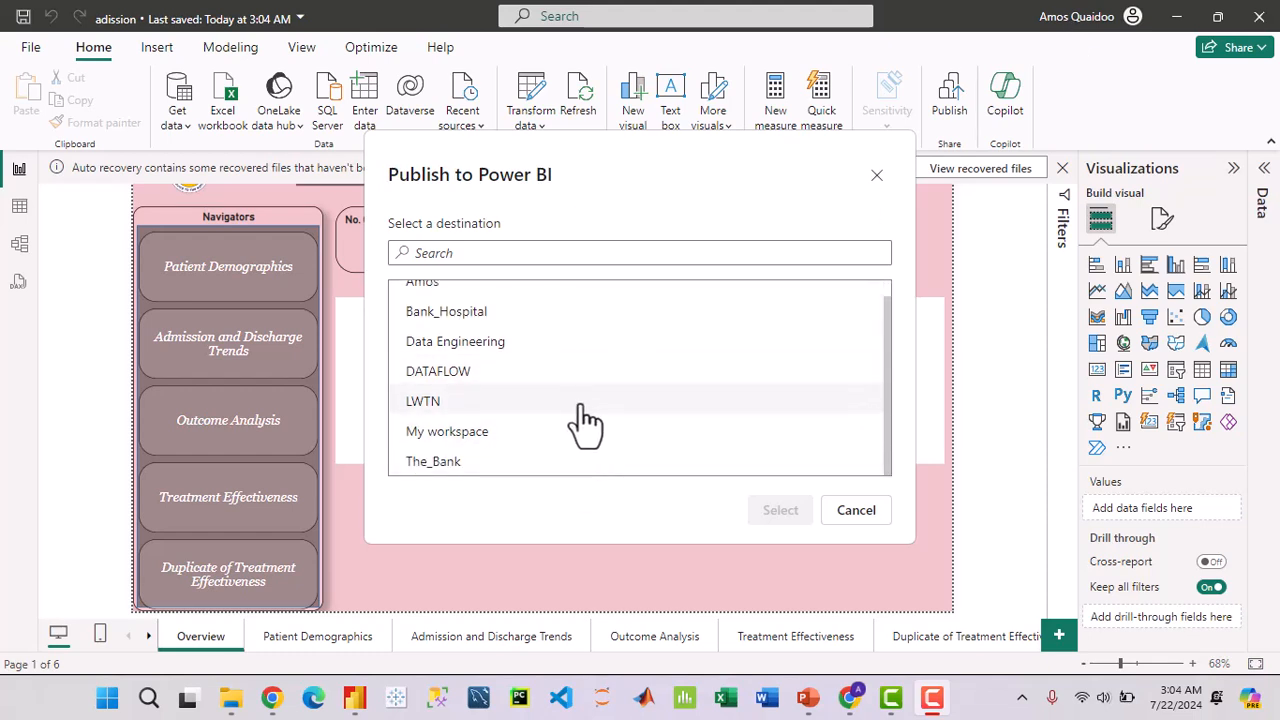
scroll(585, 420, "up", 1)
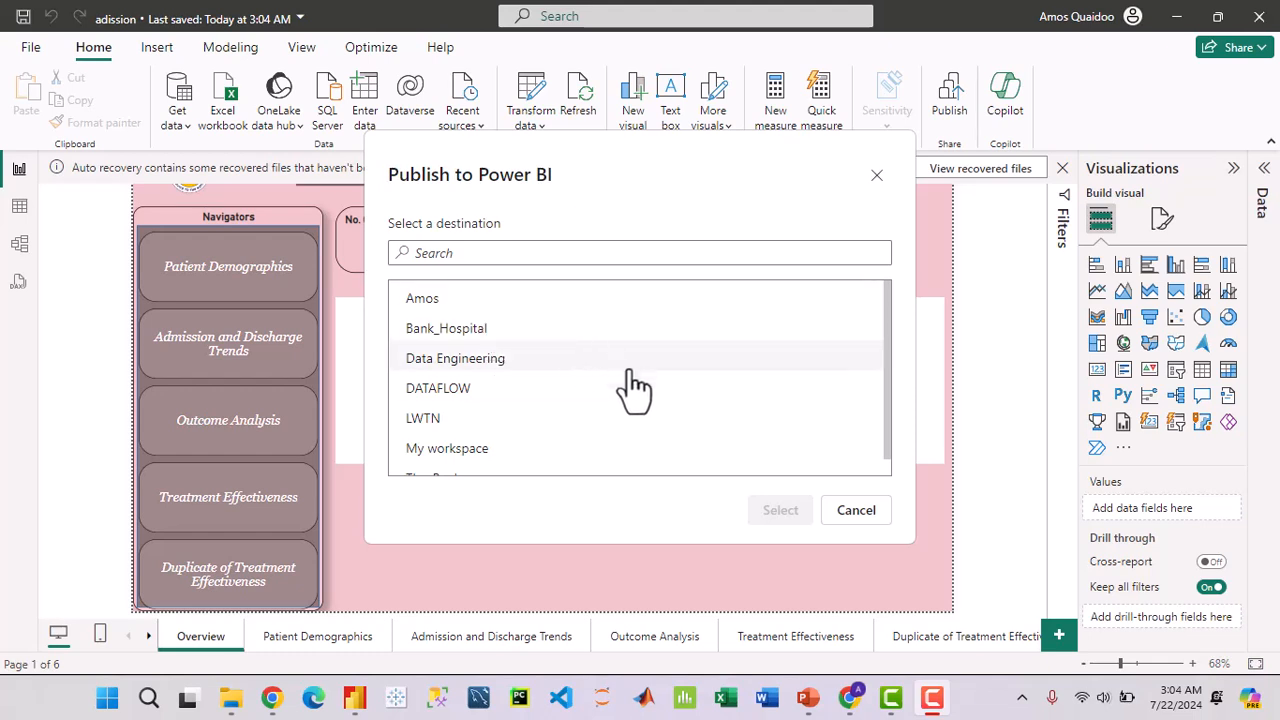
scroll(625, 400, "down", 1)
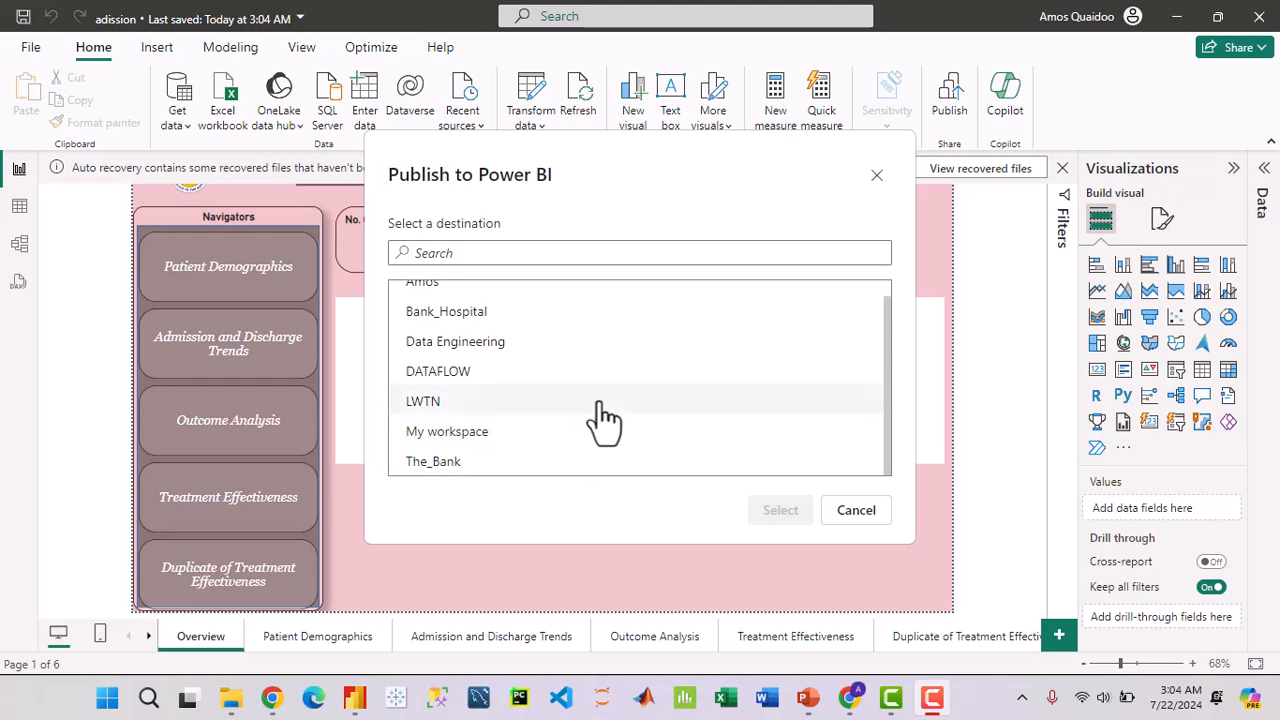
scroll(605, 462, "up", 1)
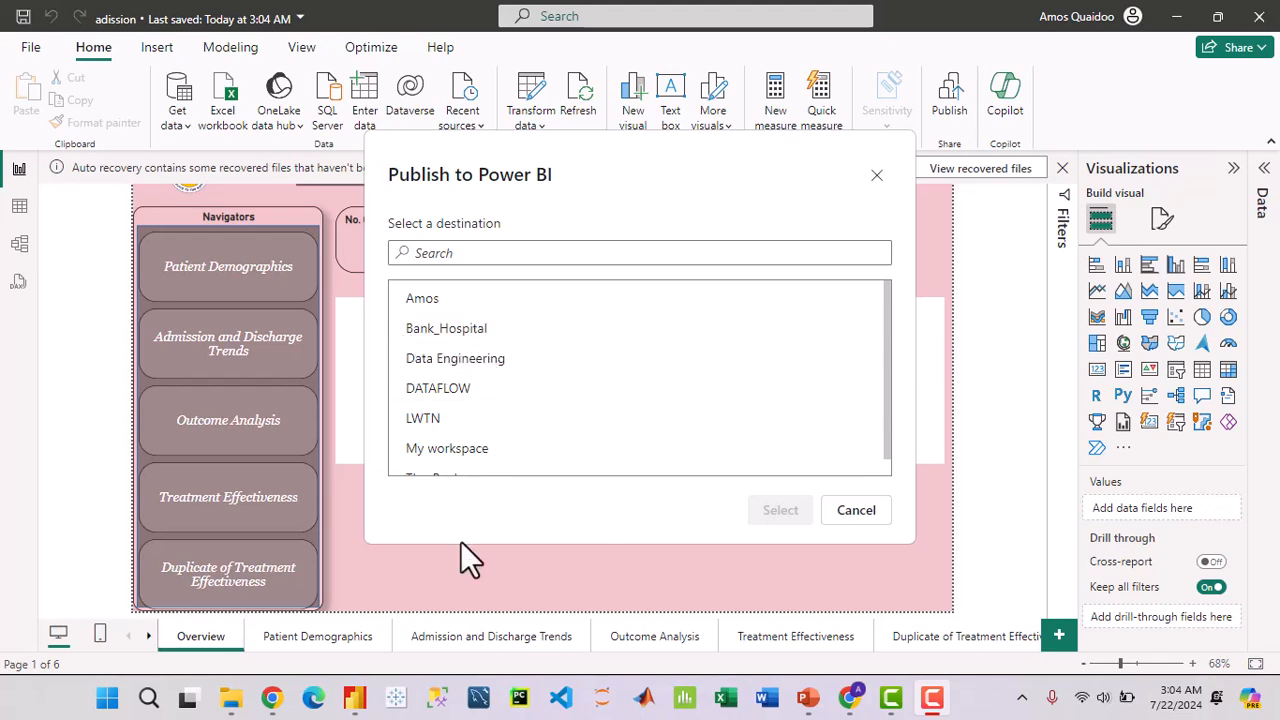
Step: Publish adission to the Bank_Hospital workspace and dismiss the success message
left_click(852, 700)
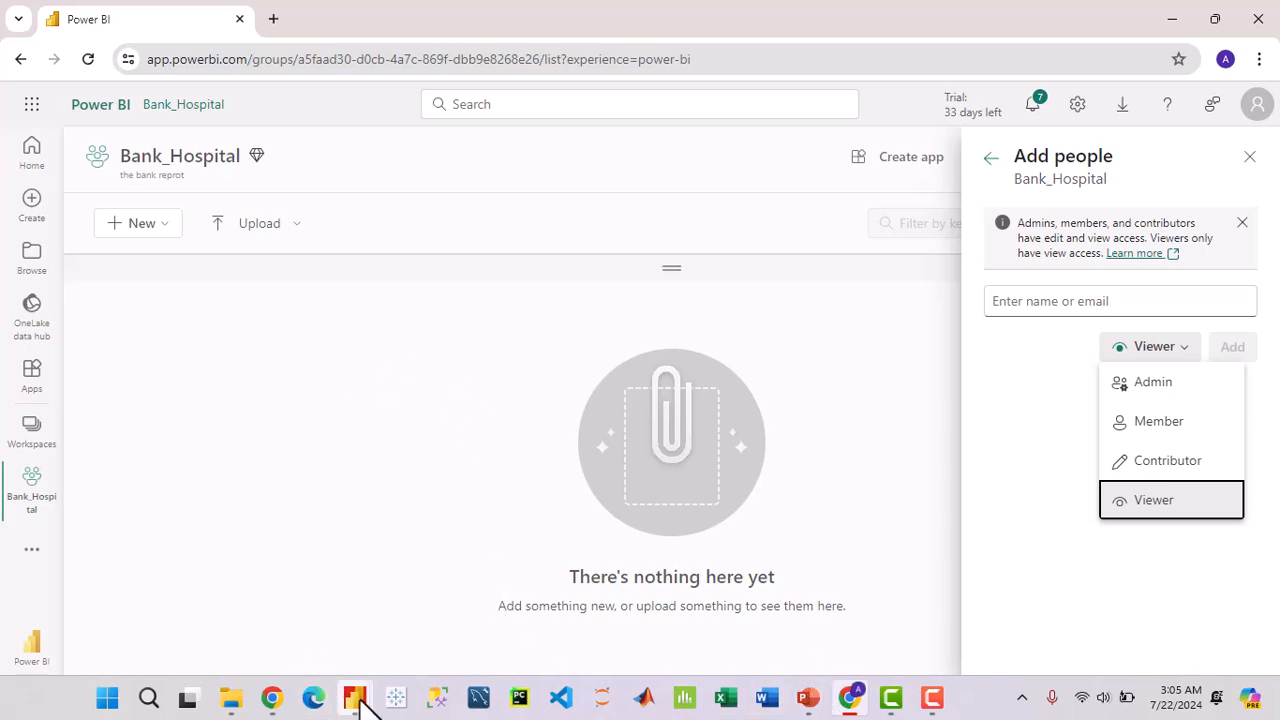
mouse_move(363, 702)
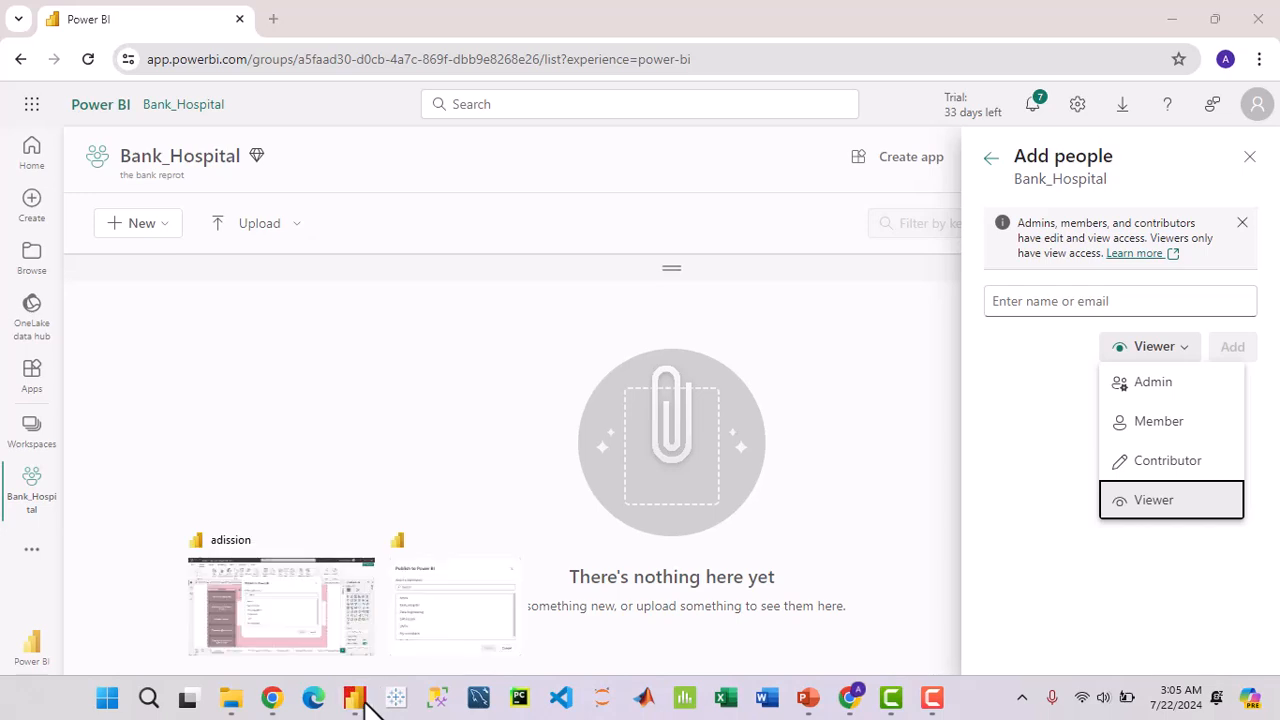
left_click(412, 620)
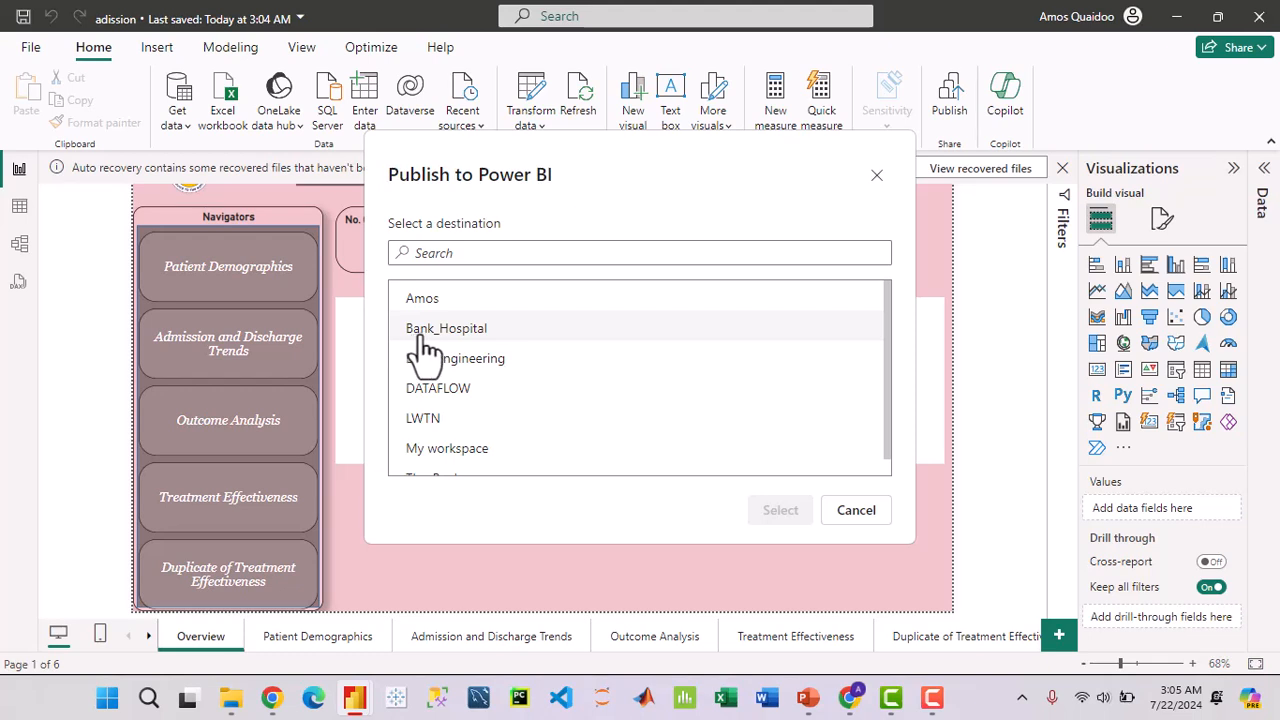
left_click(492, 340)
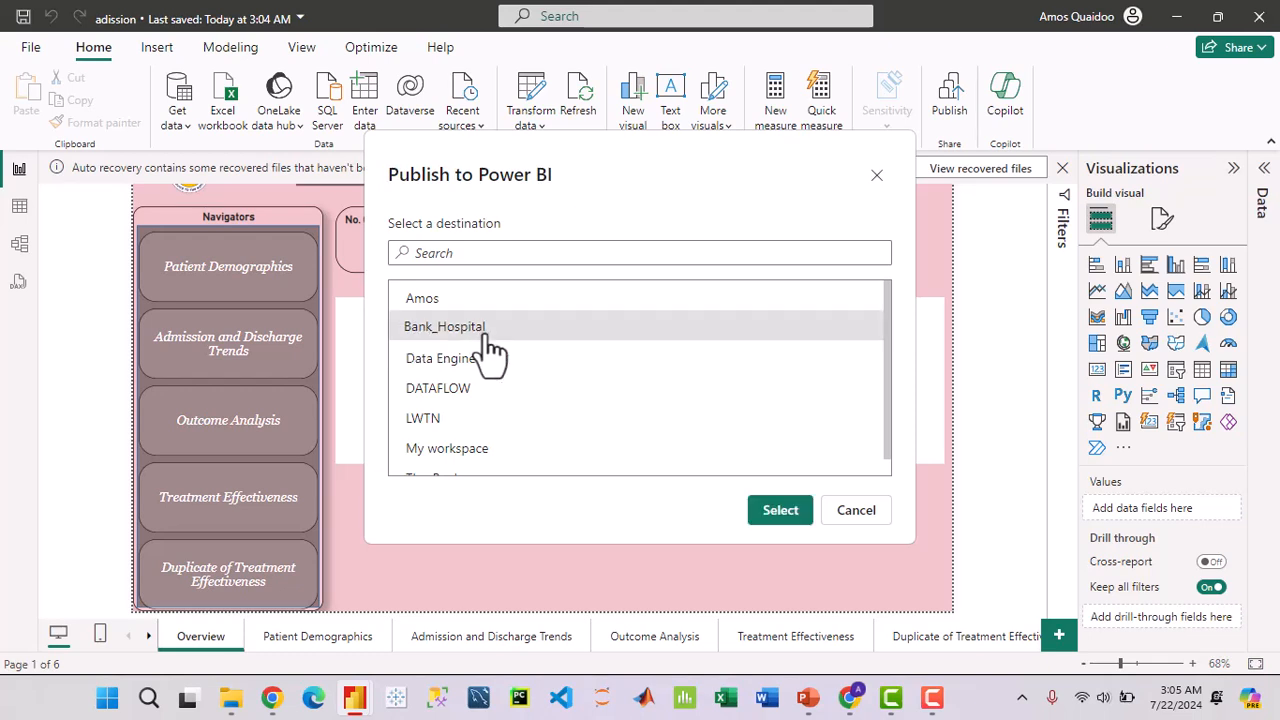
left_click(780, 512)
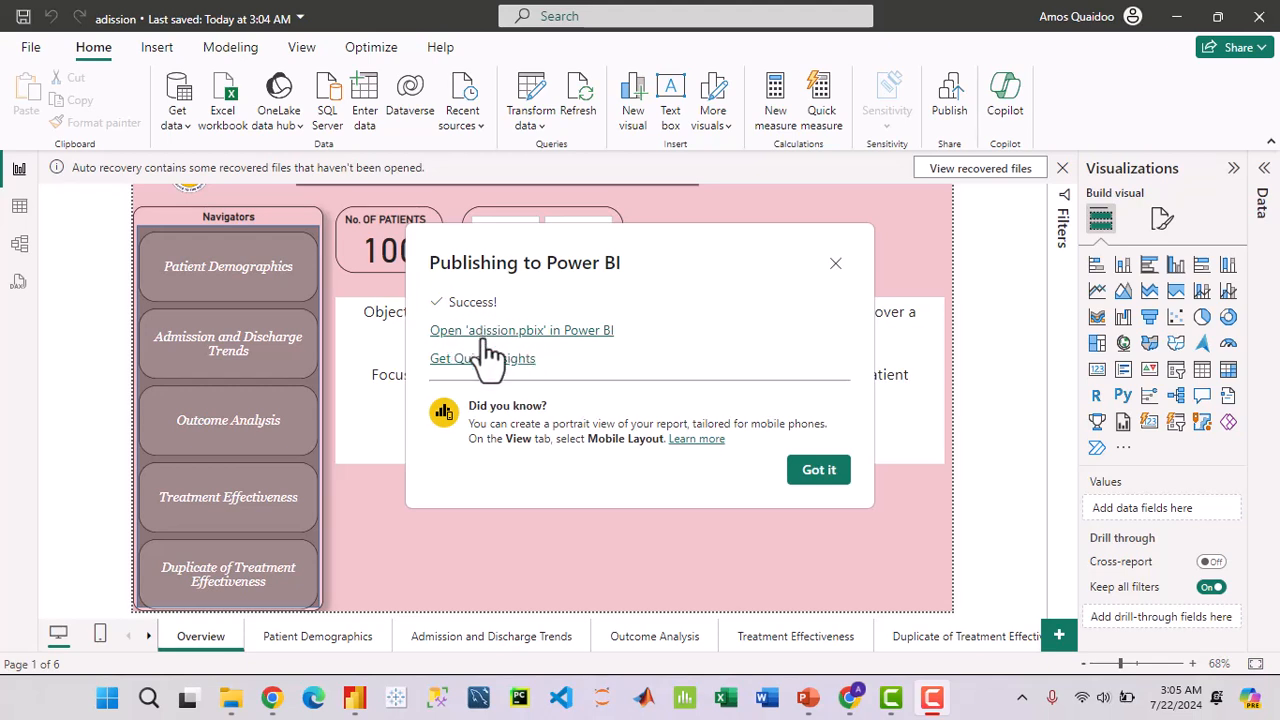
left_click(832, 472)
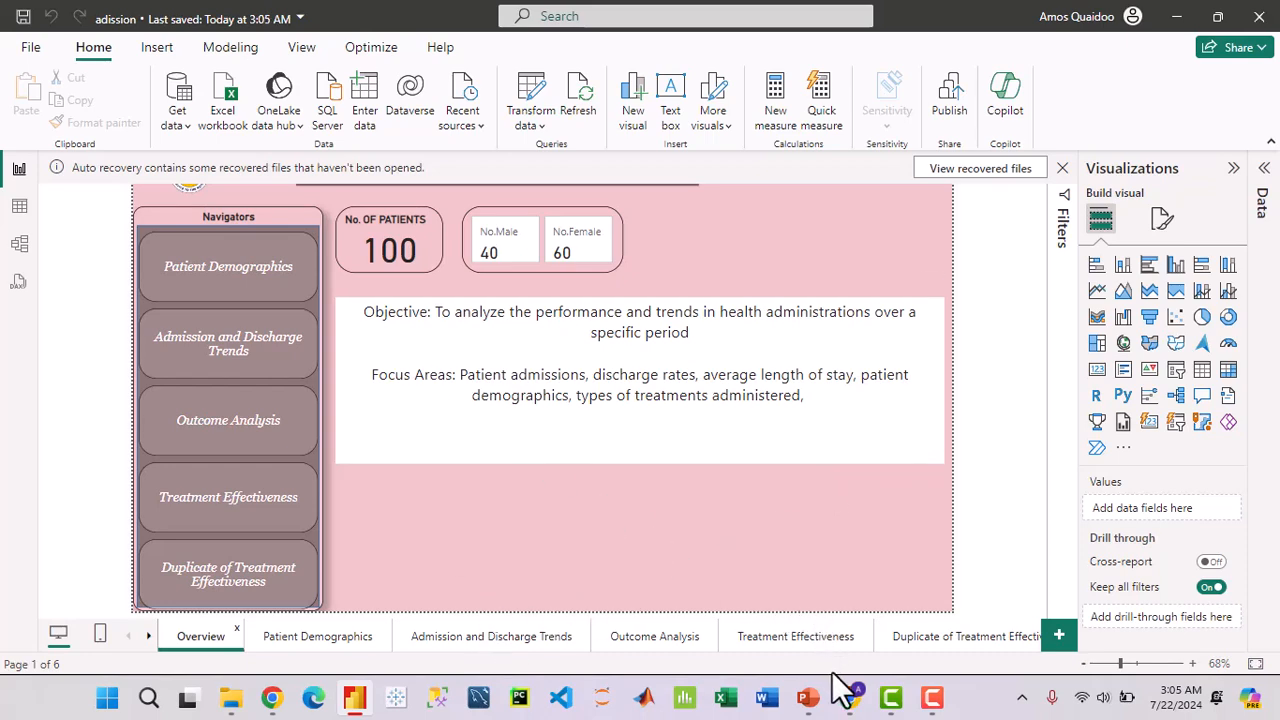
Step: Reload the Bank_Hospital workspace page so the adission report and semantic model appear
left_click(850, 698)
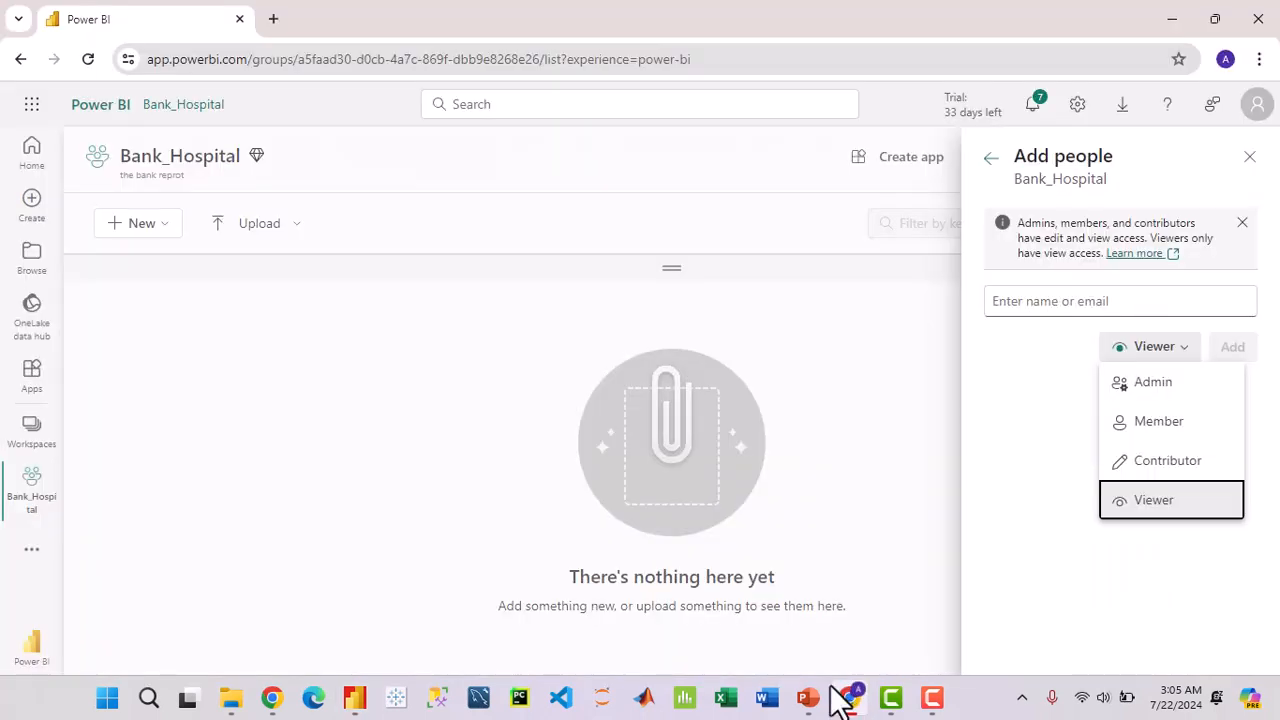
left_click(89, 60)
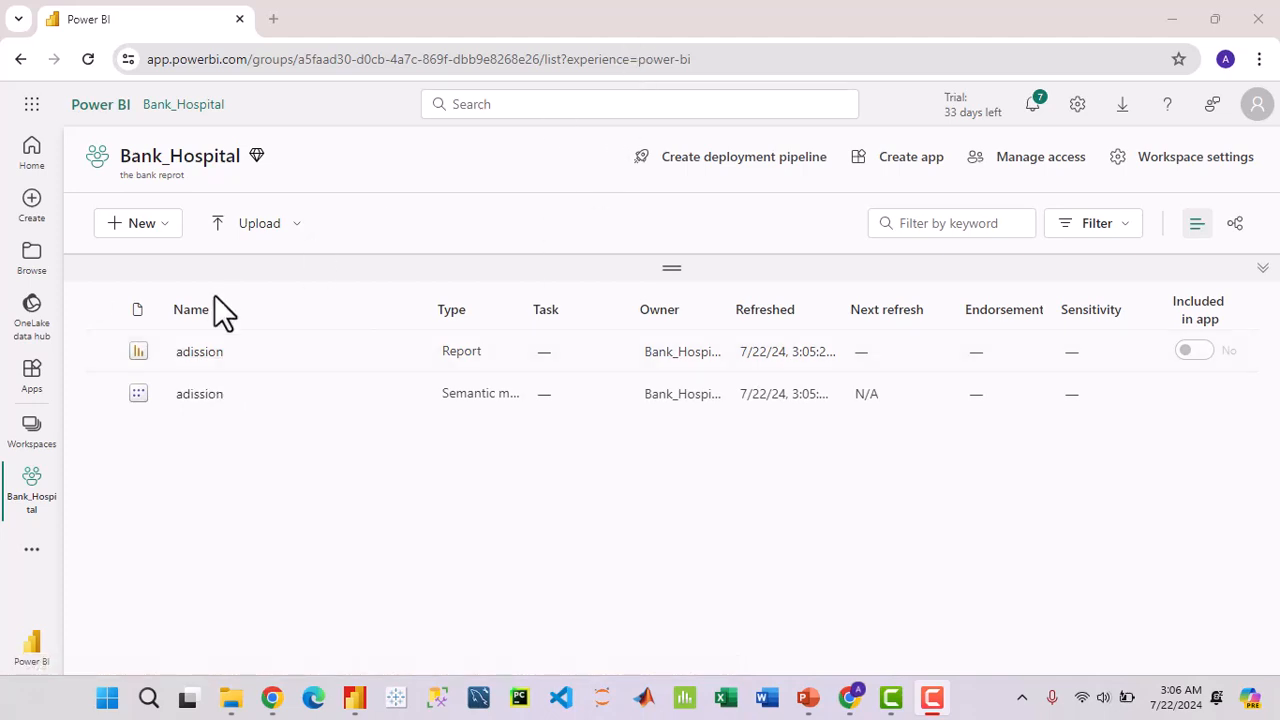
Step: View the adission report's Patient Demographics, Admission and Discharge Trends and Overview pages, then go back
left_click(198, 352)
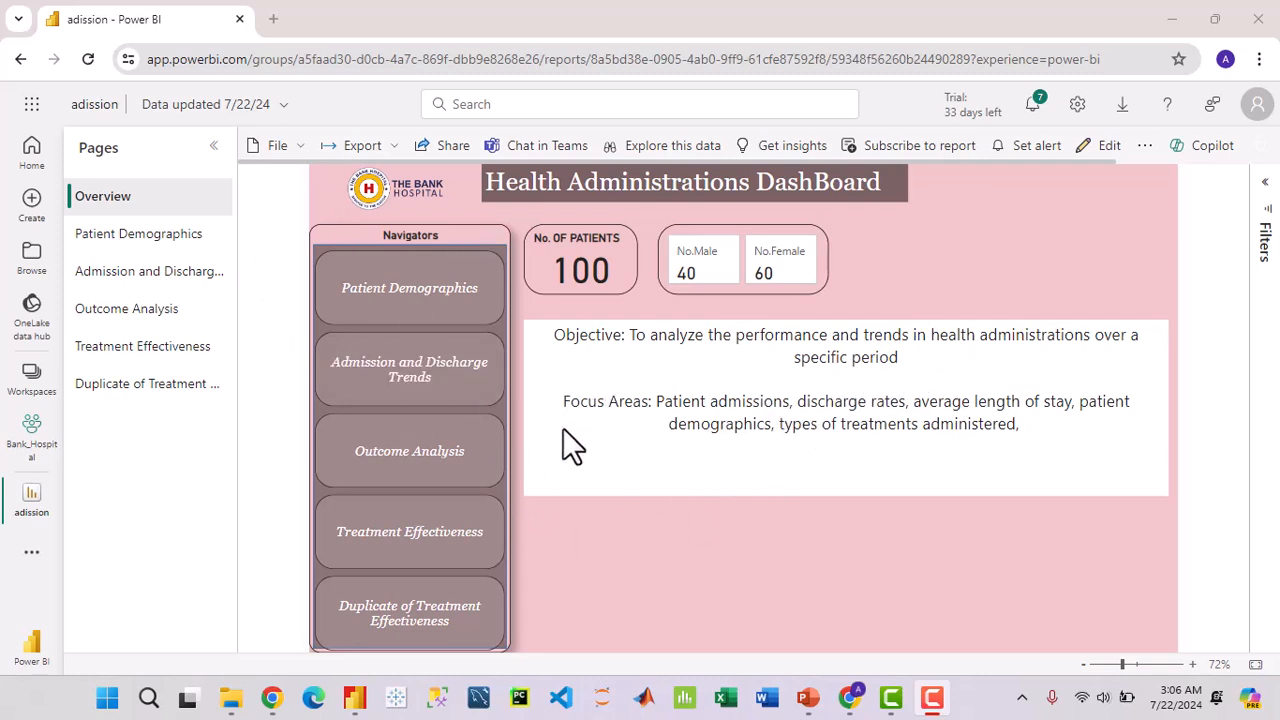
left_click(174, 240)
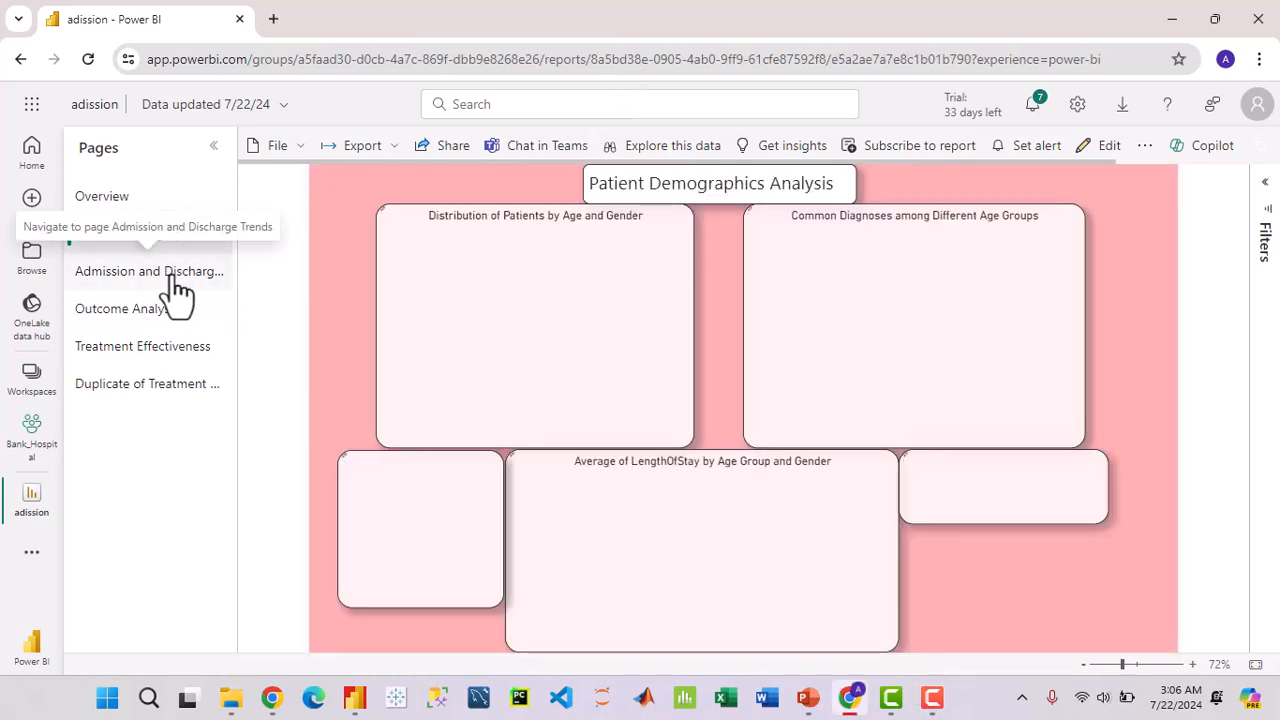
left_click(176, 288)
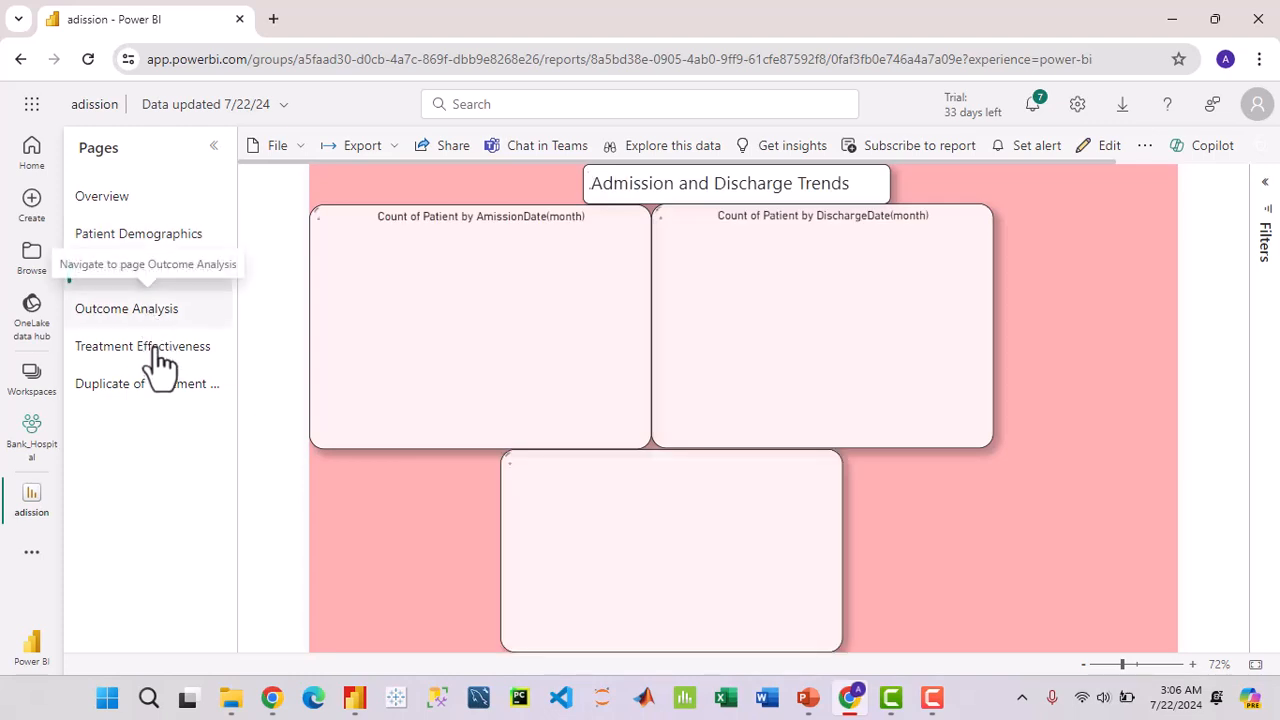
left_click(130, 200)
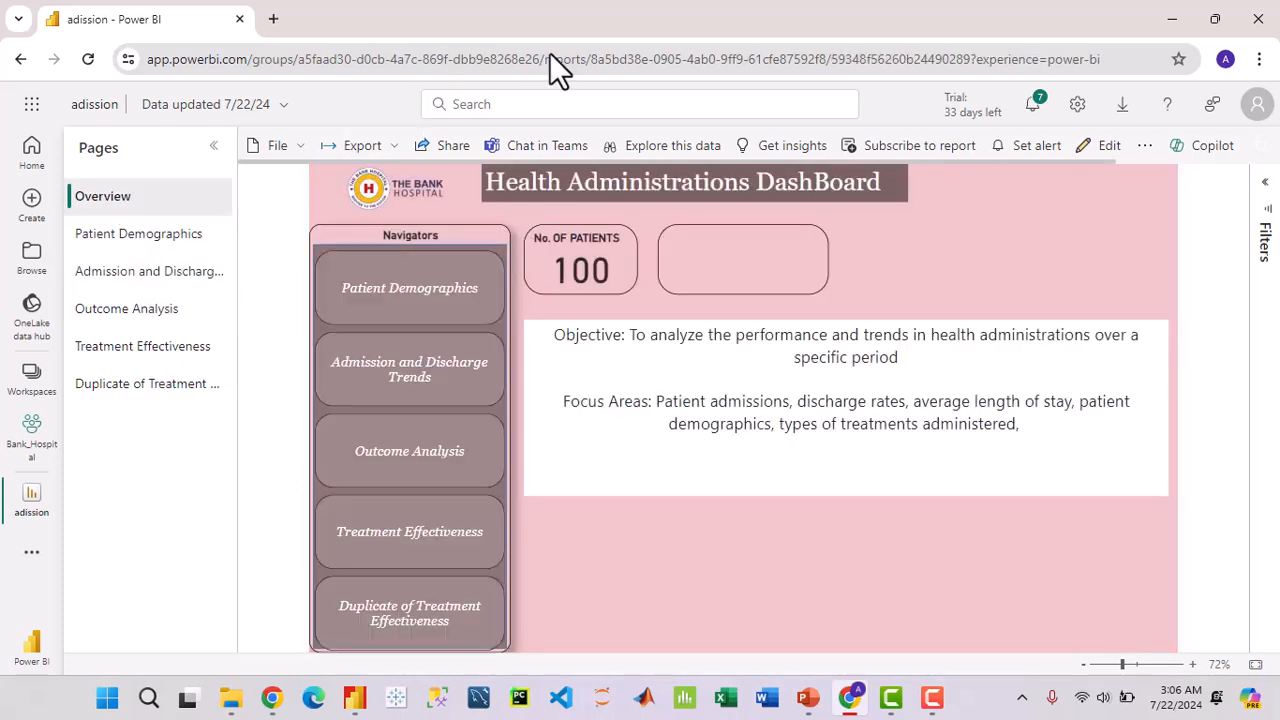
left_click(21, 60)
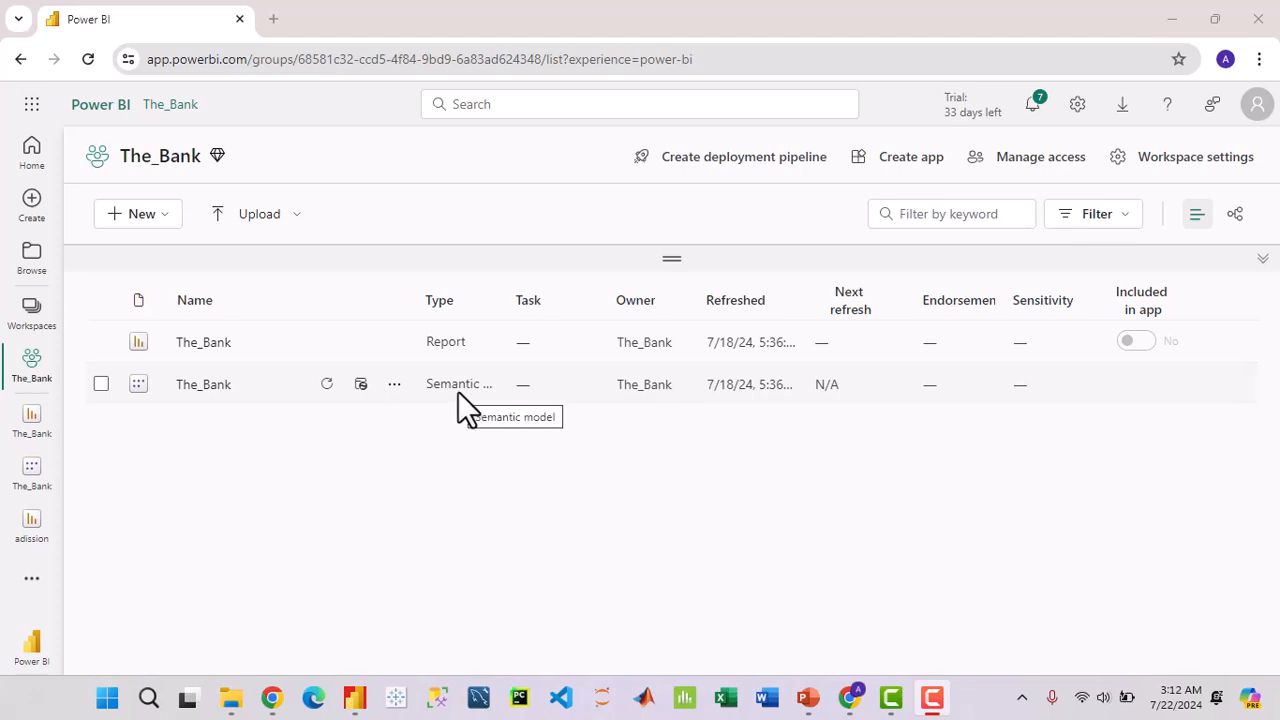
Step: Open The_Bank semantic model and scroll through its Tables pane
left_click(203, 385)
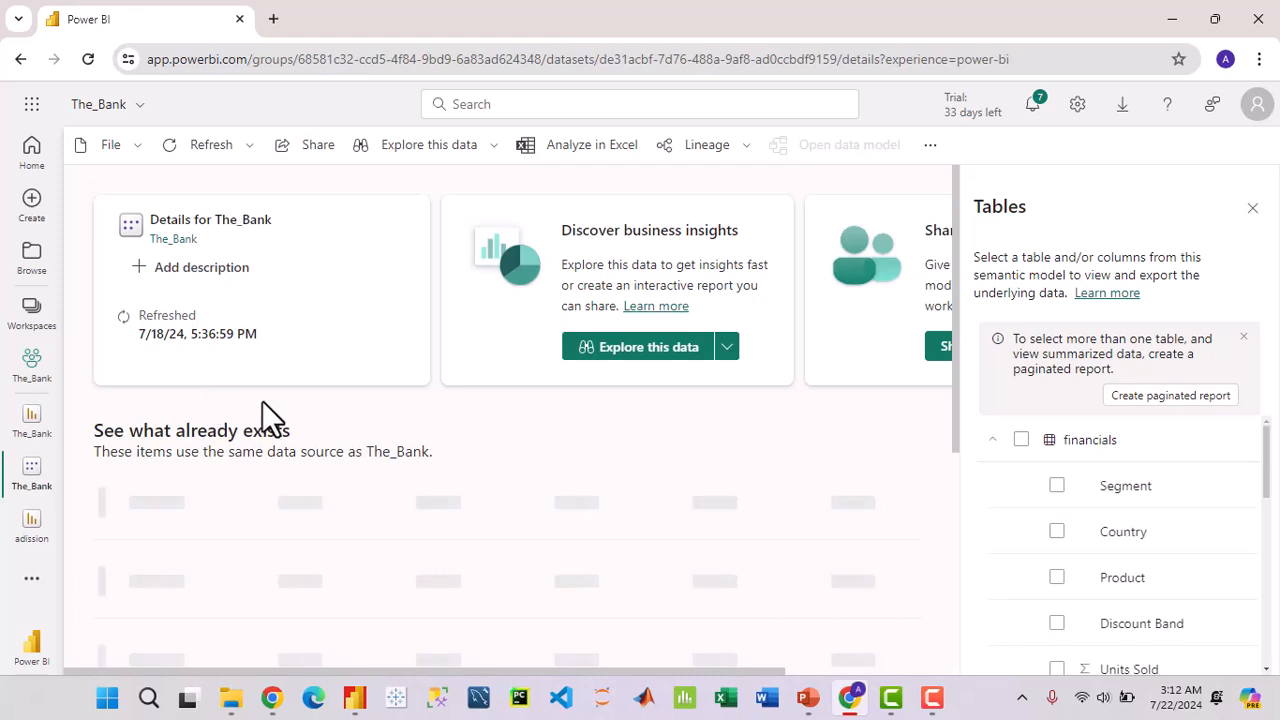
scroll(1146, 490, "down", 5)
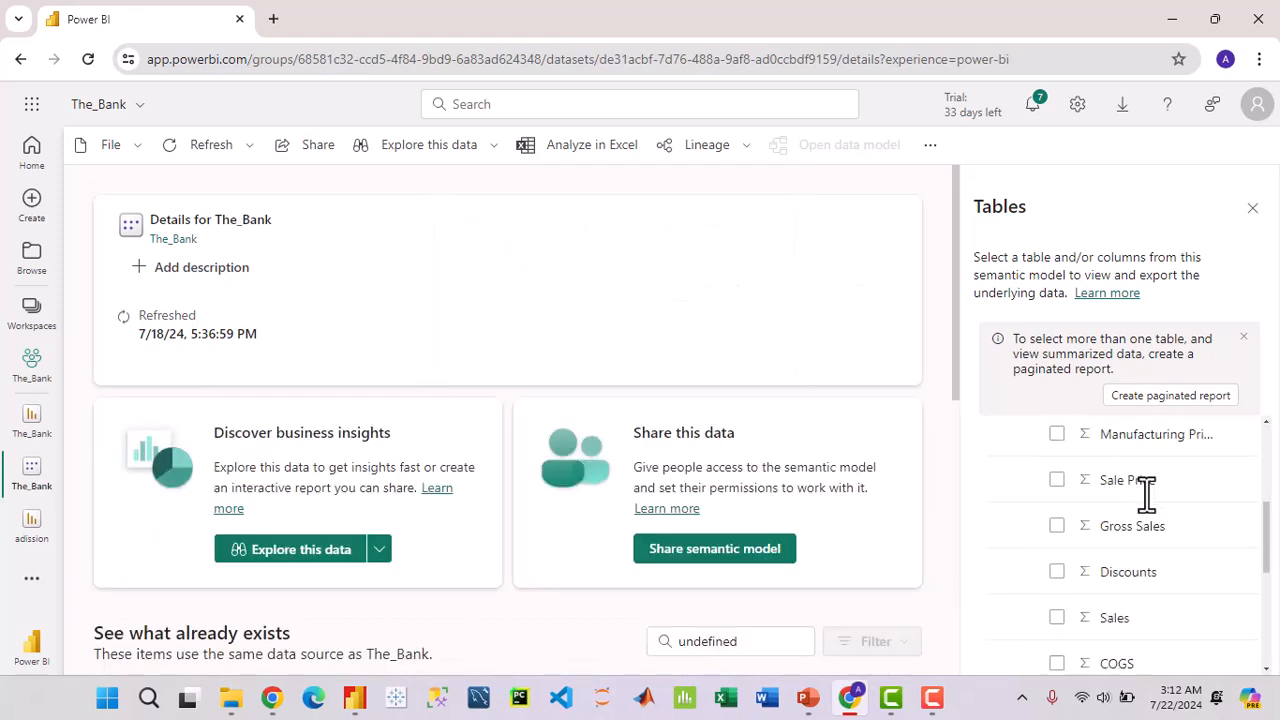
scroll(1147, 517, "down", 2)
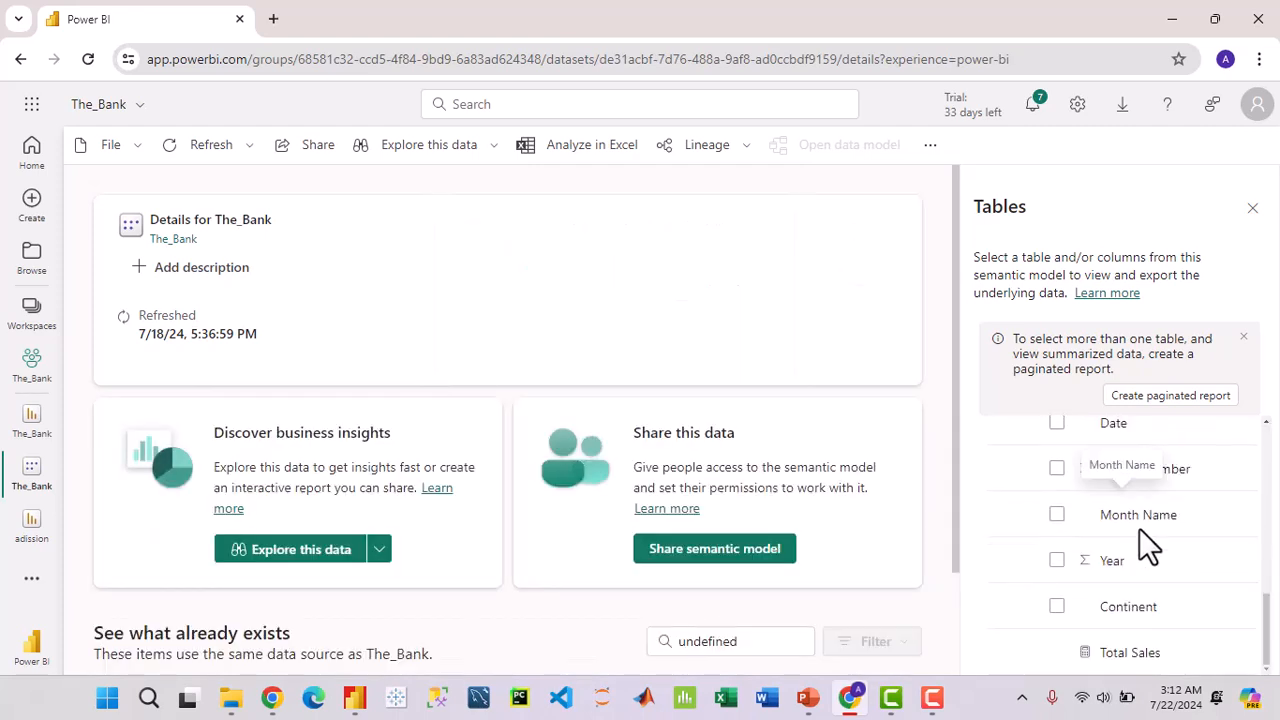
scroll(1139, 528, "up", 10)
scroll(1139, 528, "down", 5)
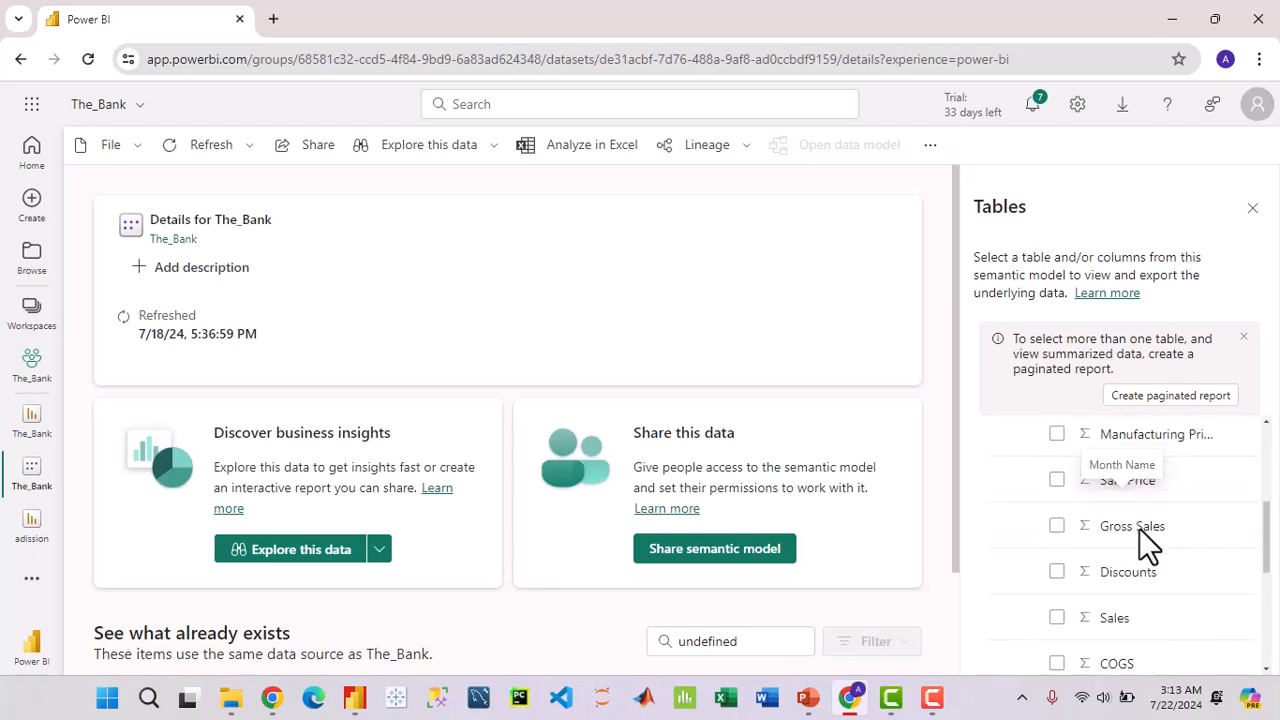
scroll(1139, 528, "down", 3)
scroll(1086, 480, "up", 1)
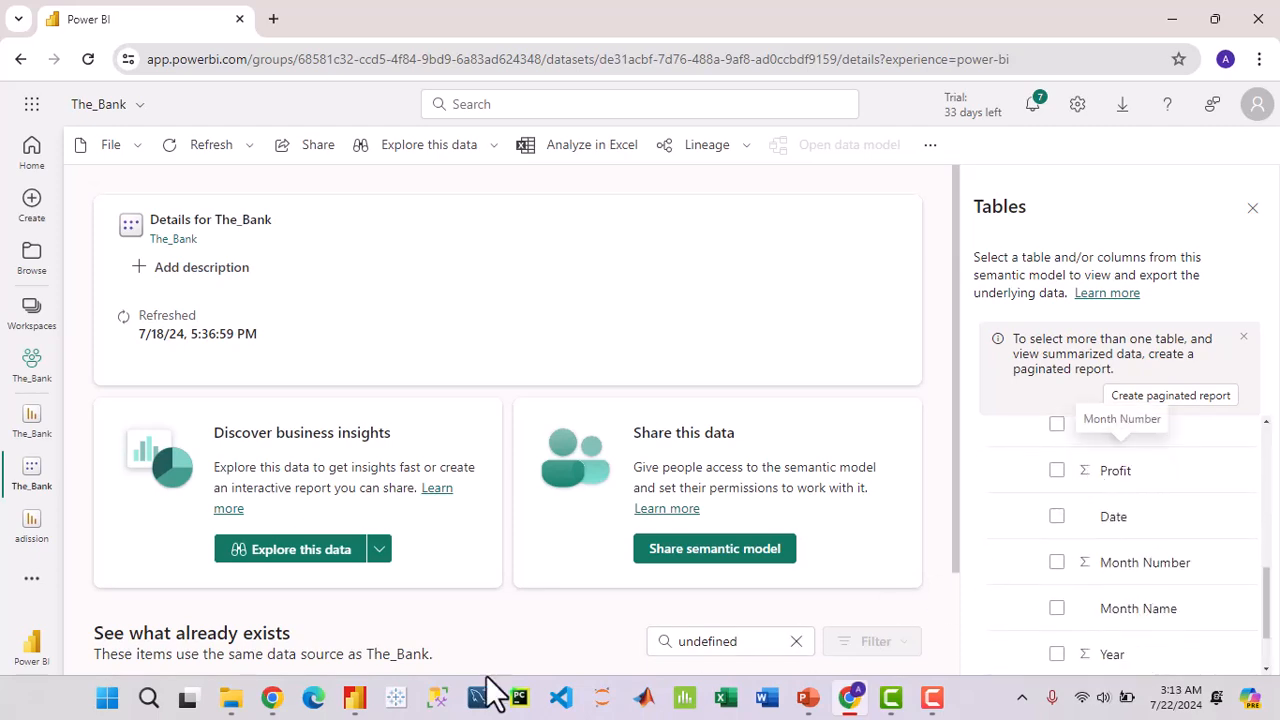
Step: Check the Admission table's fields in Power BI Desktop's Data pane, then return to the browser
left_click(362, 703)
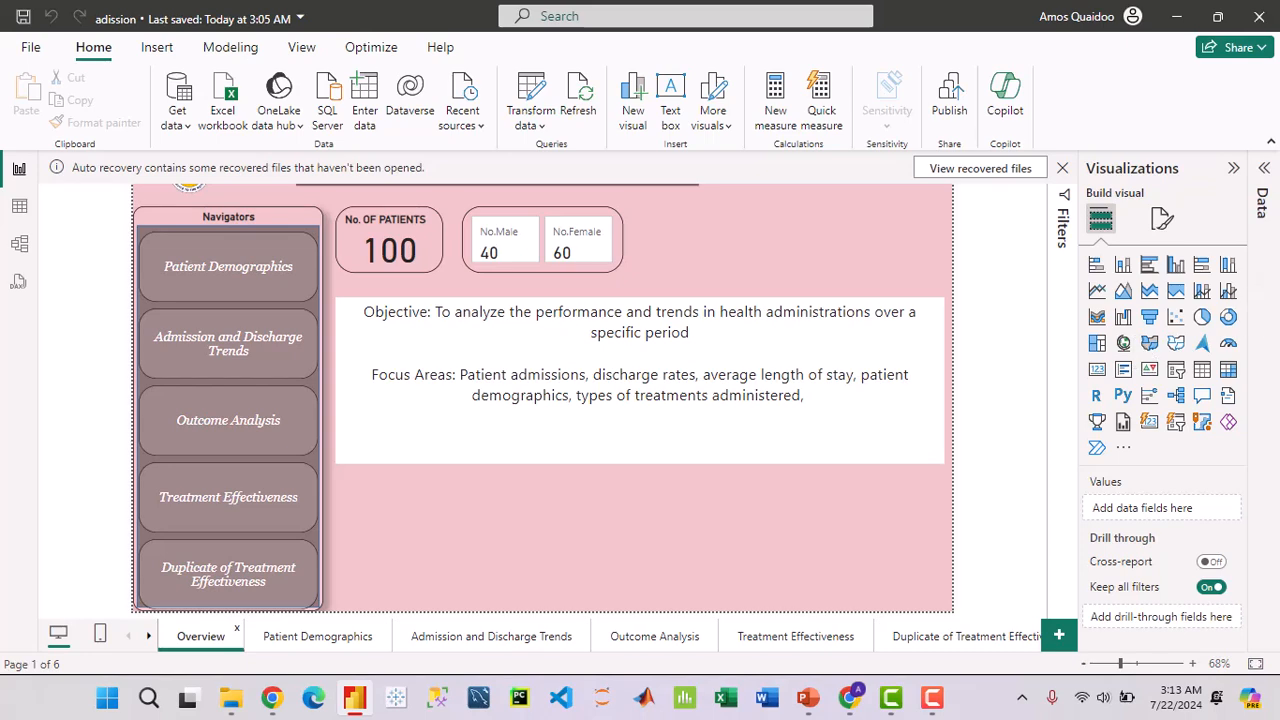
left_click(1262, 200)
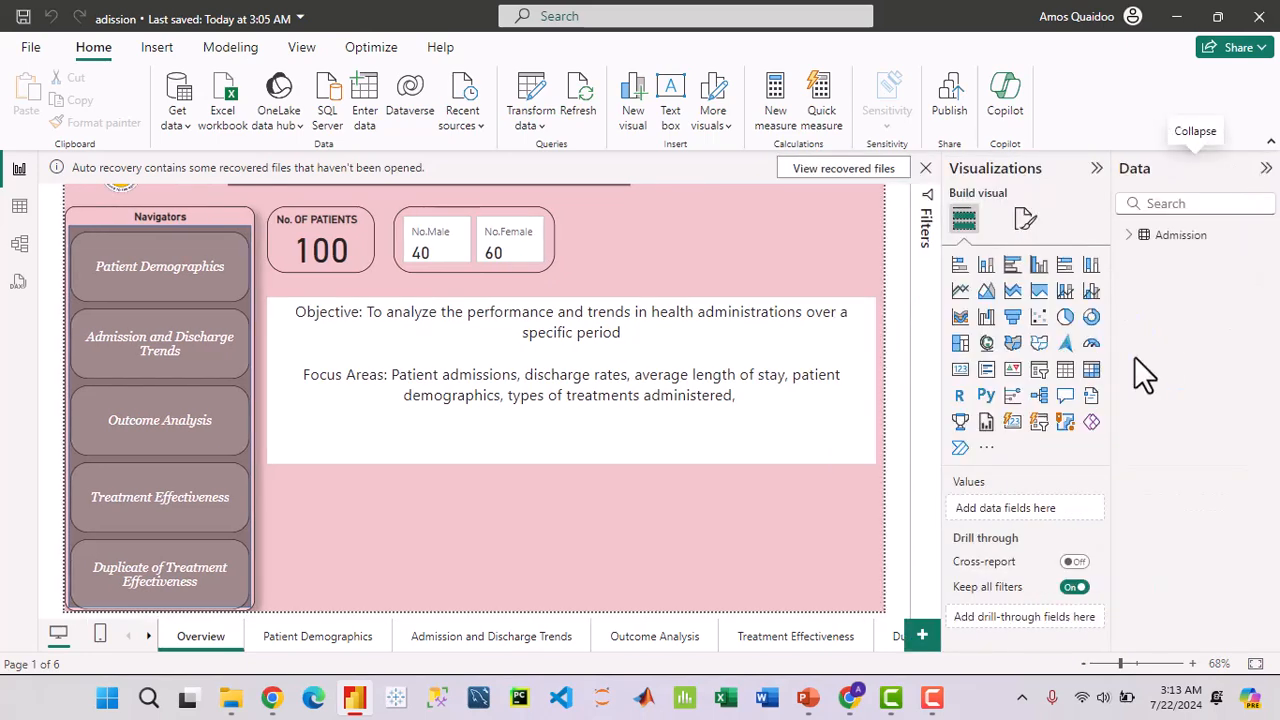
left_click(1137, 242)
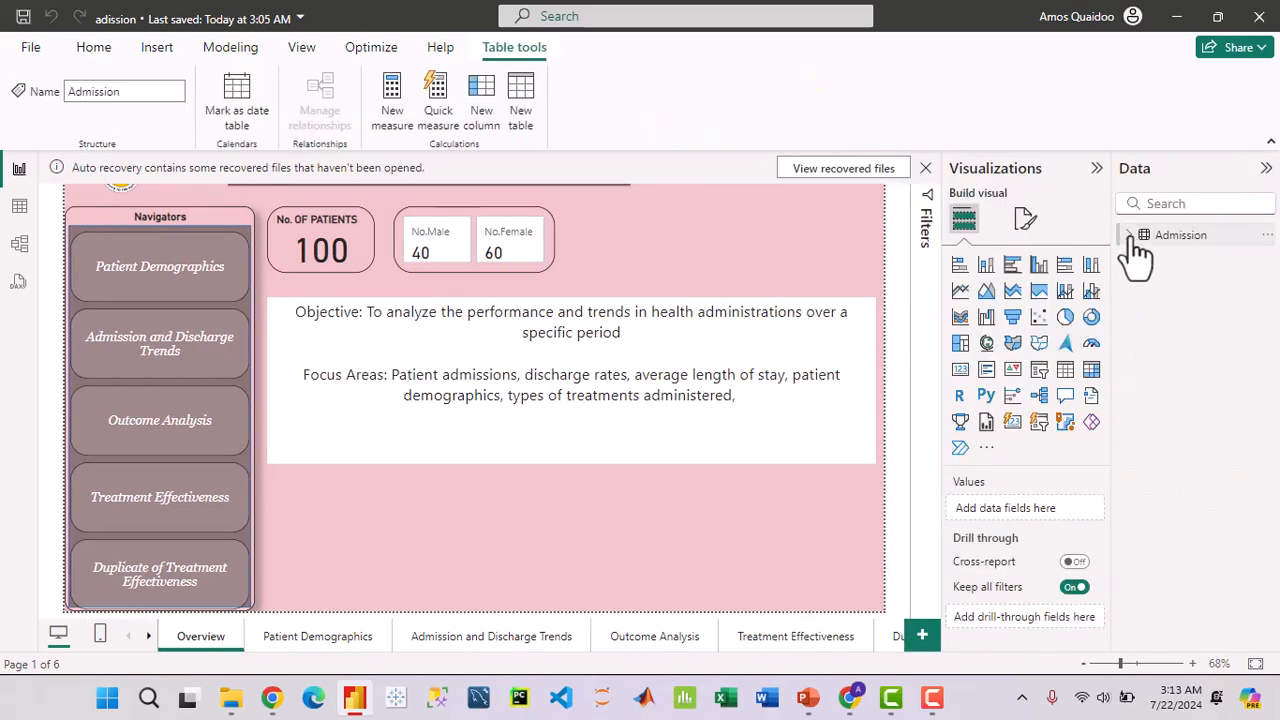
left_click(1131, 238)
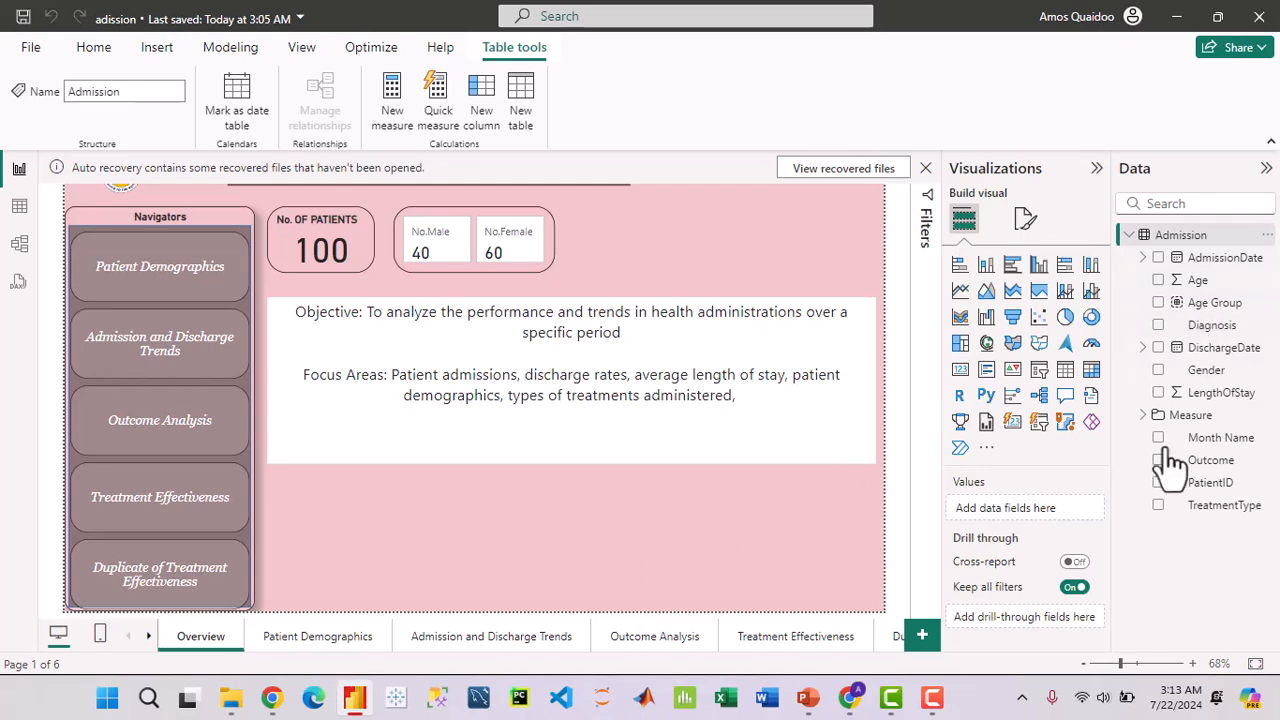
left_click(355, 700)
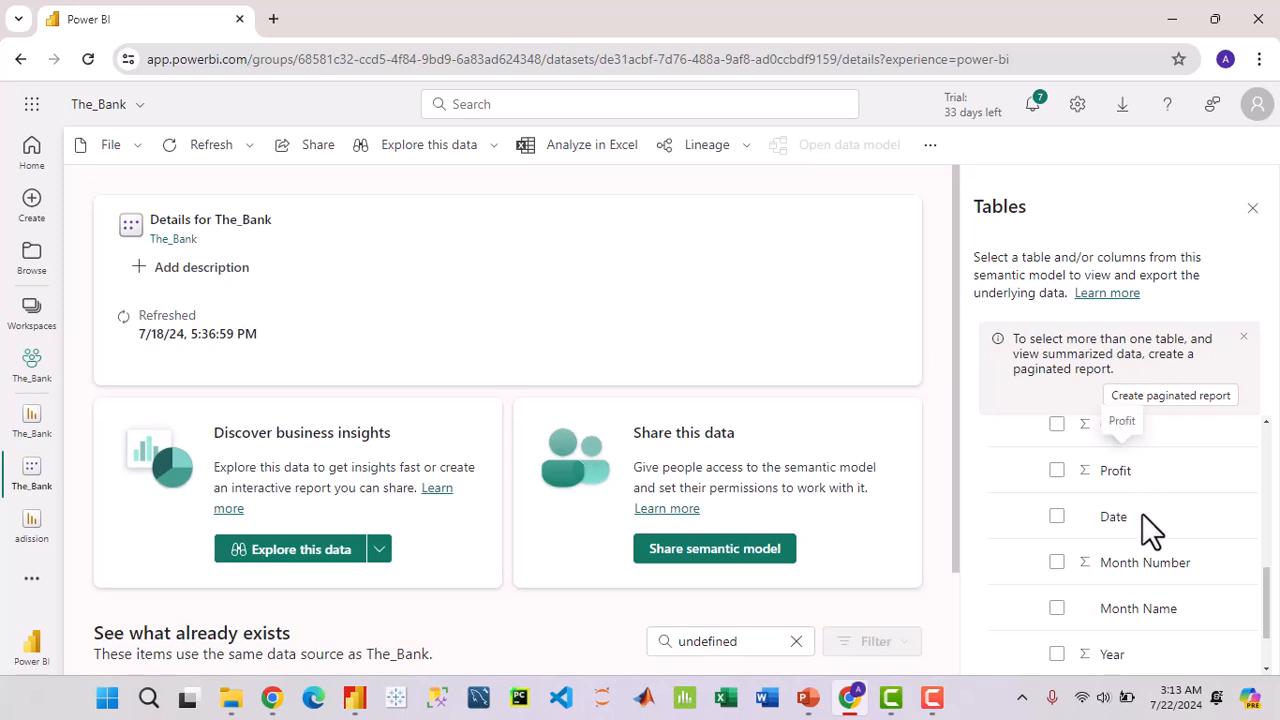
scroll(1138, 528, "up", 4)
scroll(1133, 530, "up", 2)
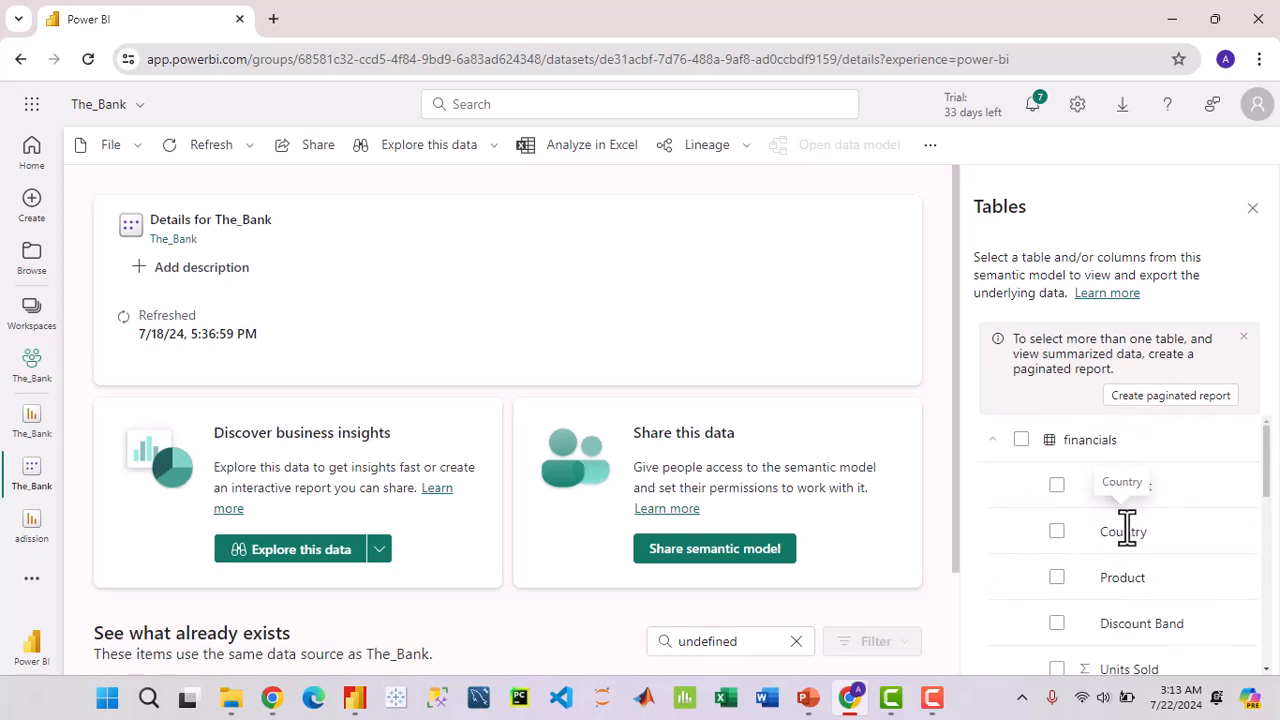
scroll(1127, 530, "down", 6)
scroll(1127, 528, "up", 6)
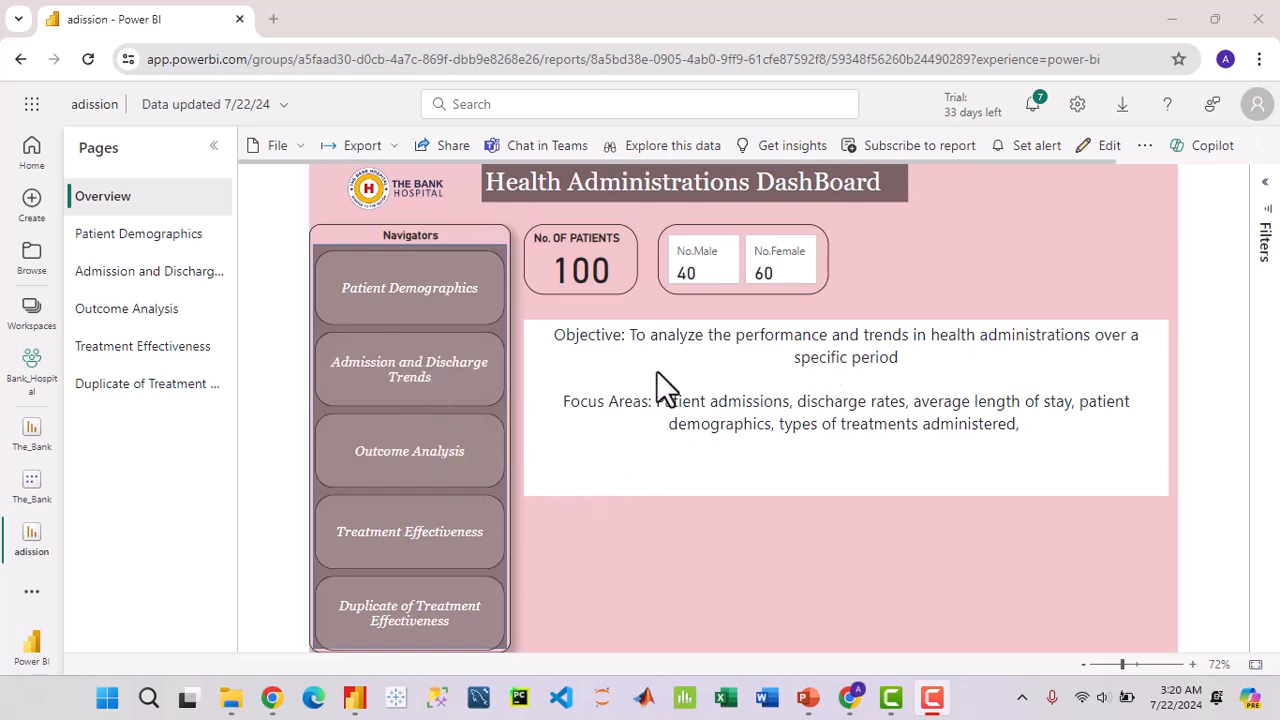
Step: Export the adission report to PowerPoint with Embed live data and launch PowerPoint
left_click(393, 150)
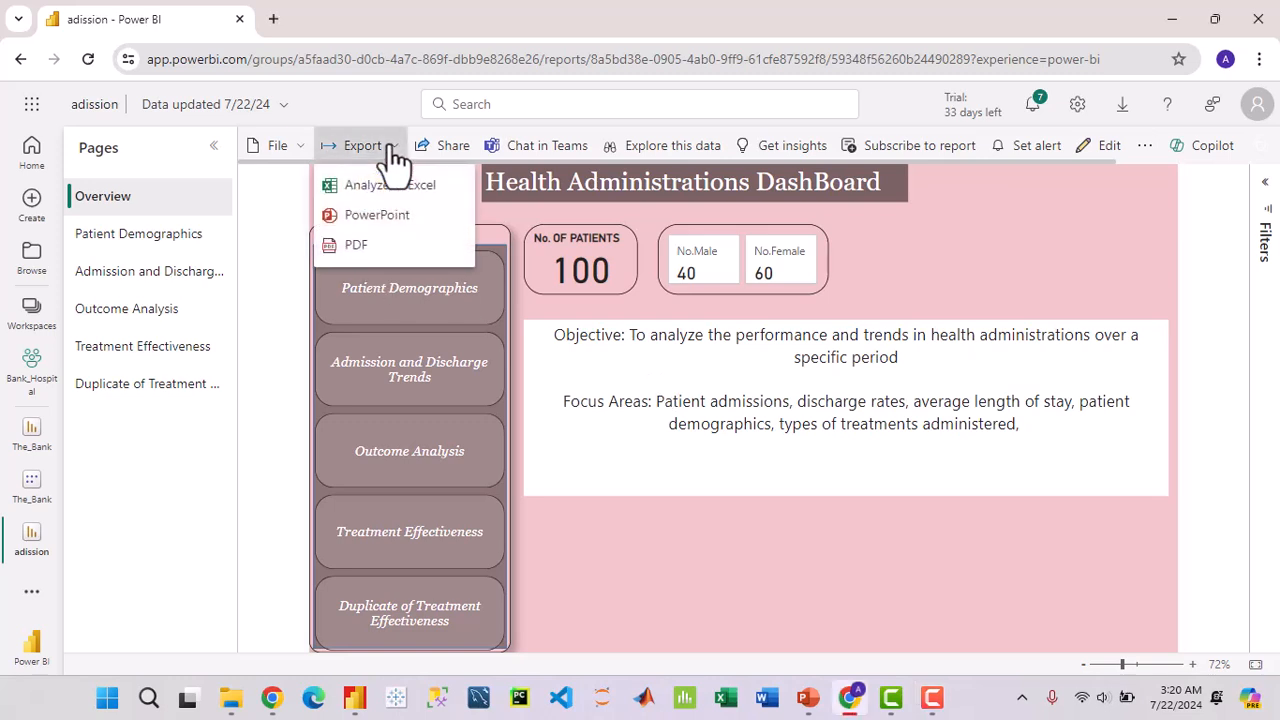
left_click(390, 220)
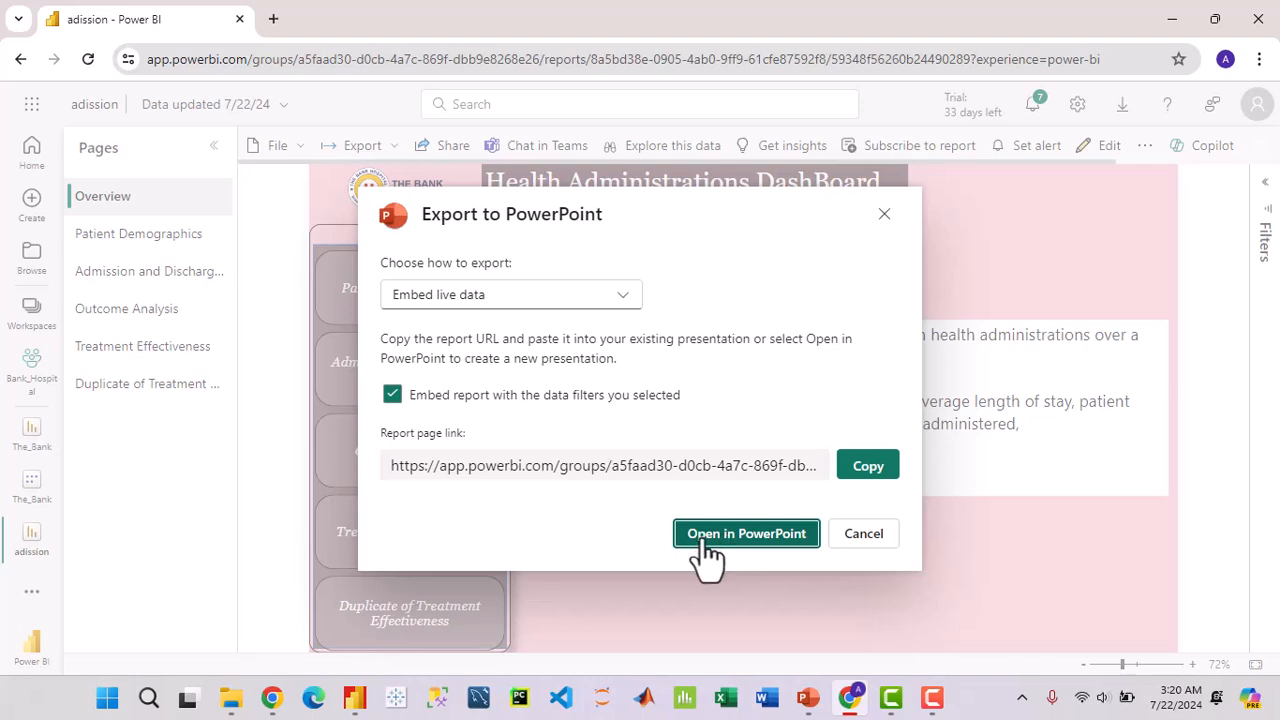
left_click(760, 536)
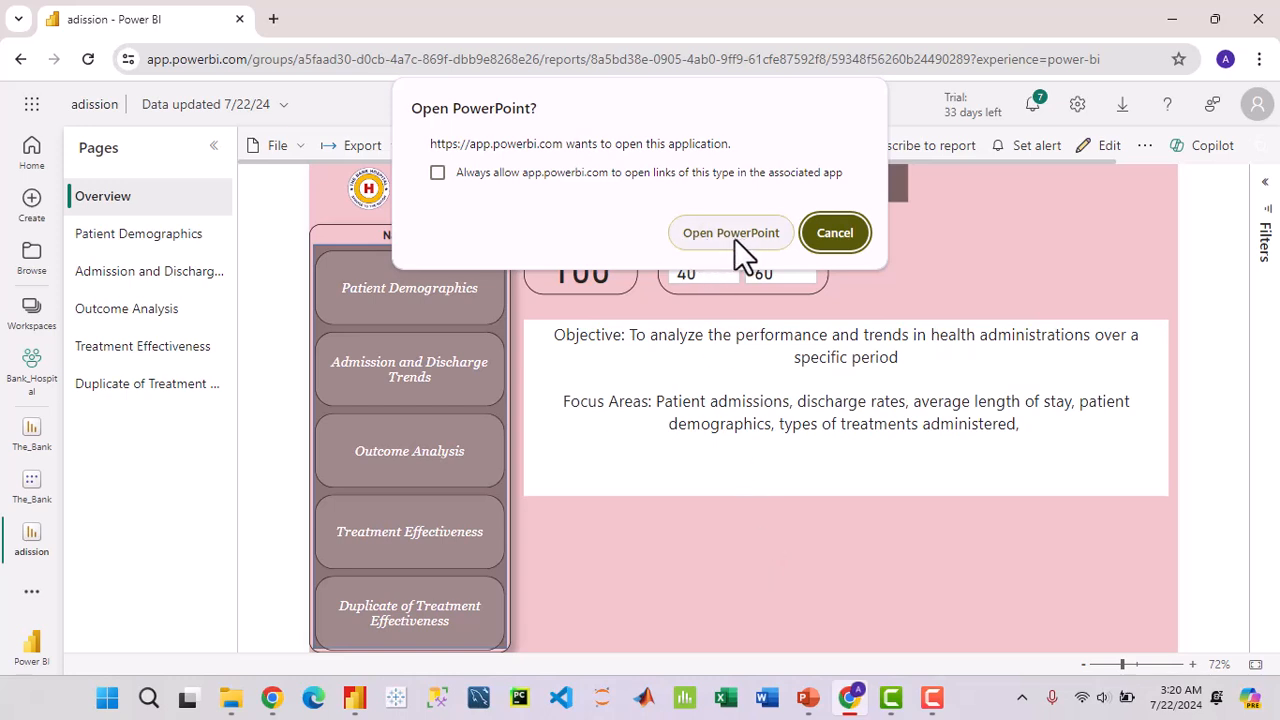
left_click(731, 233)
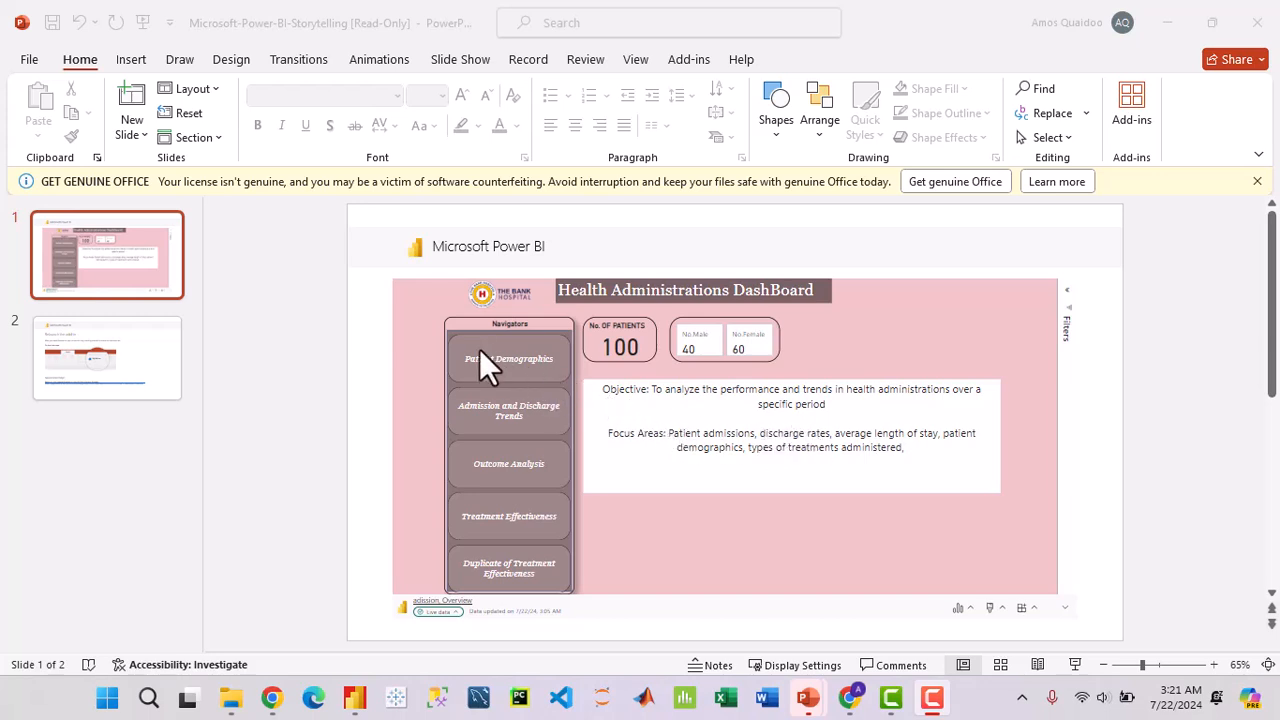
Step: Select the embedded Health Administrations DashBoard on slide 1, showing 100 patients, 40 male and 60 female
left_click(513, 360)
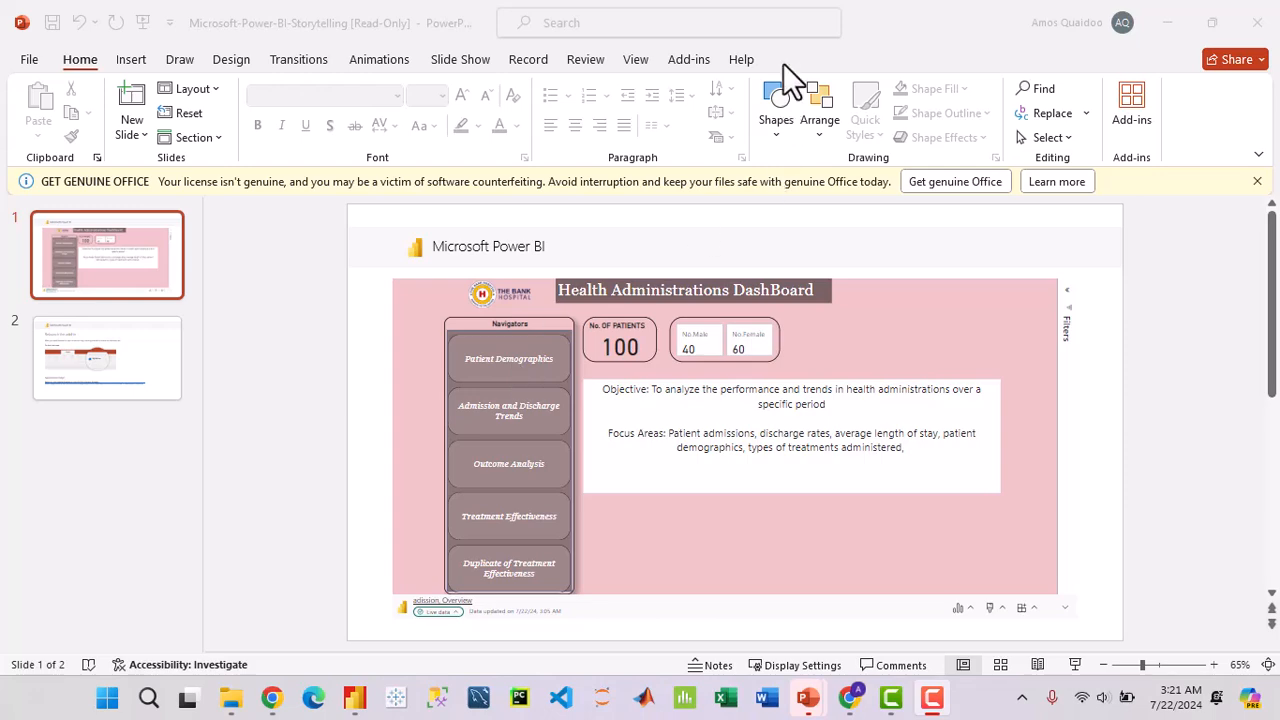